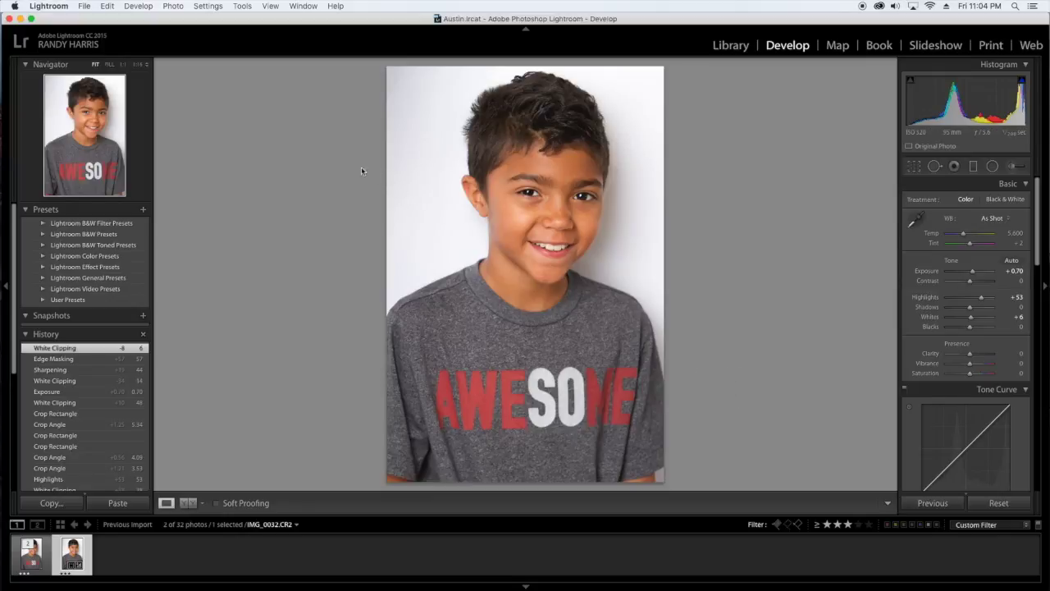
{"action": "left_click", "coordinate": [174, 7]}
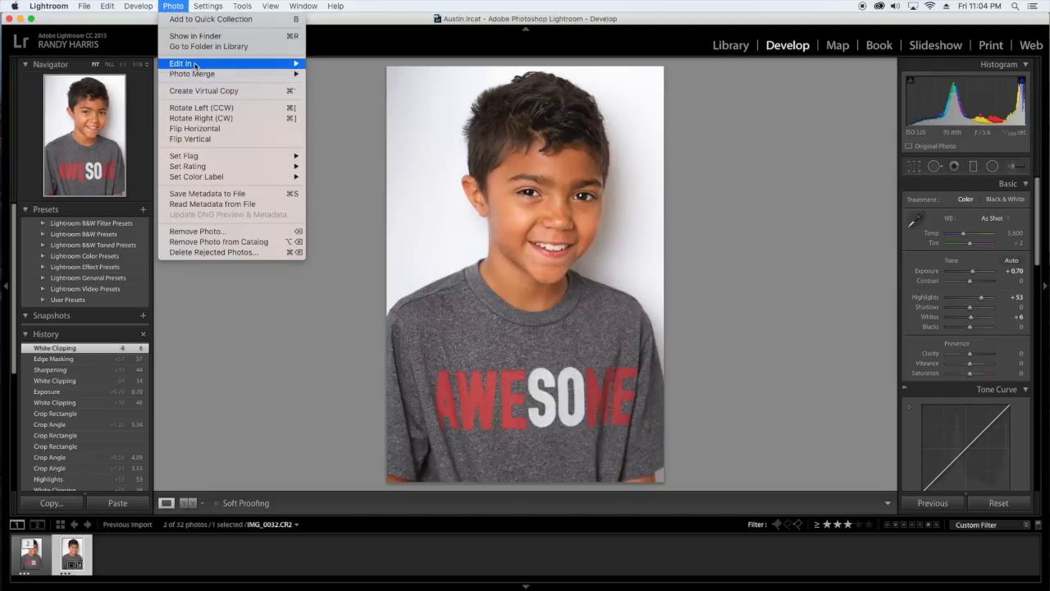
{"action": "mouse_move", "coordinate": [219, 65]}
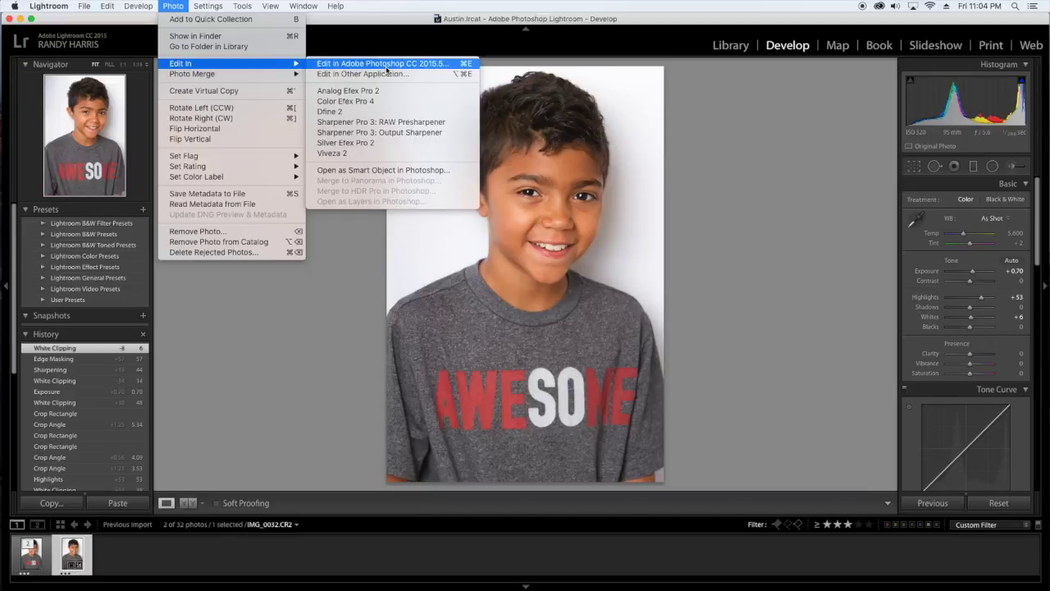
{"action": "left_click", "coordinate": [358, 27]}
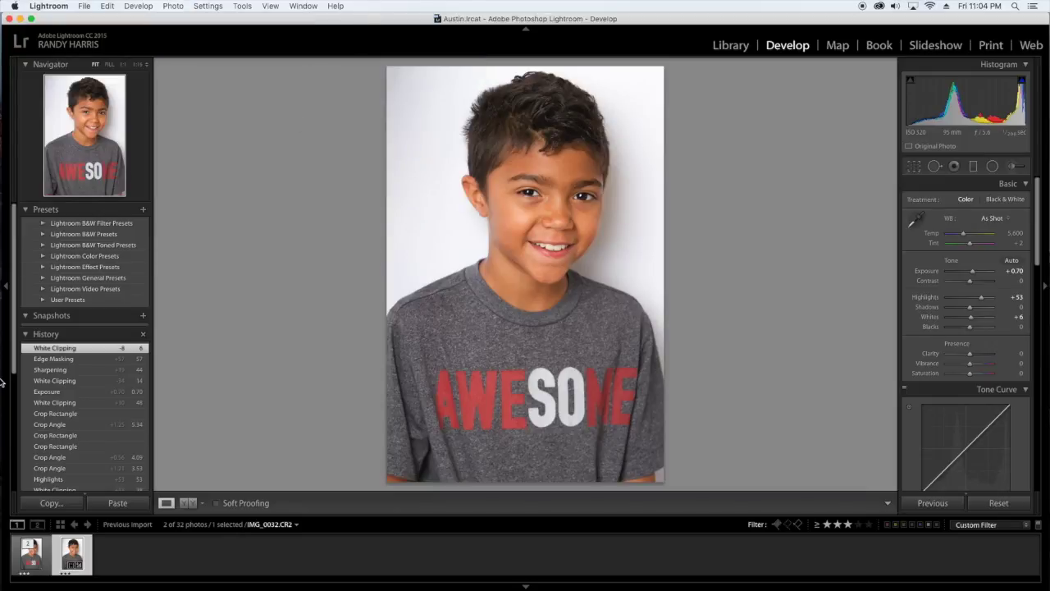
- Switch to Photoshop and turn on the visibility of the wood texture on Layer 2
{"action": "left_click", "coordinate": [37, 403]}
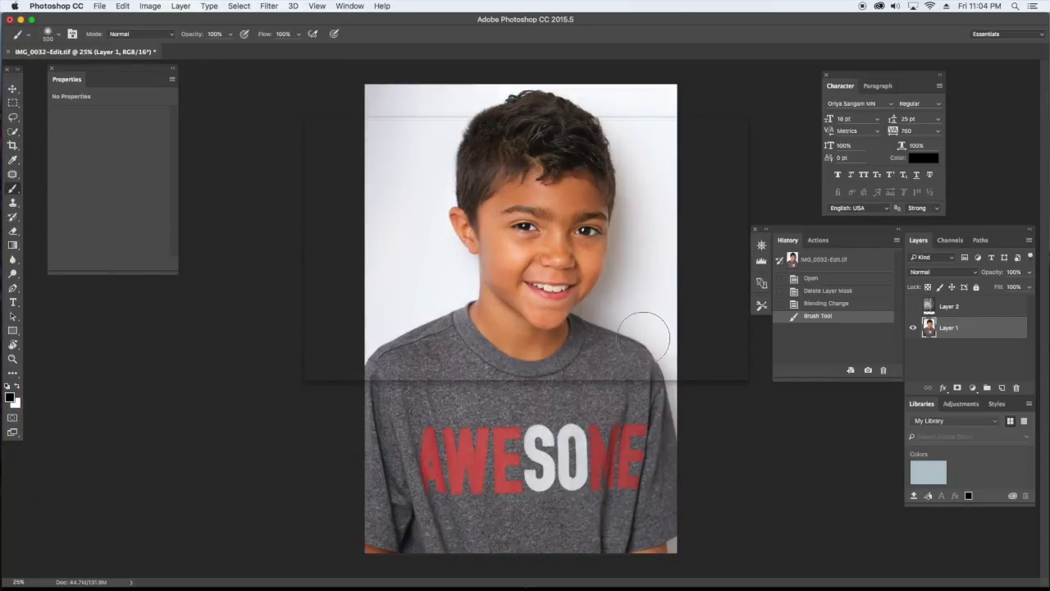
{"action": "left_click", "coordinate": [321, 422]}
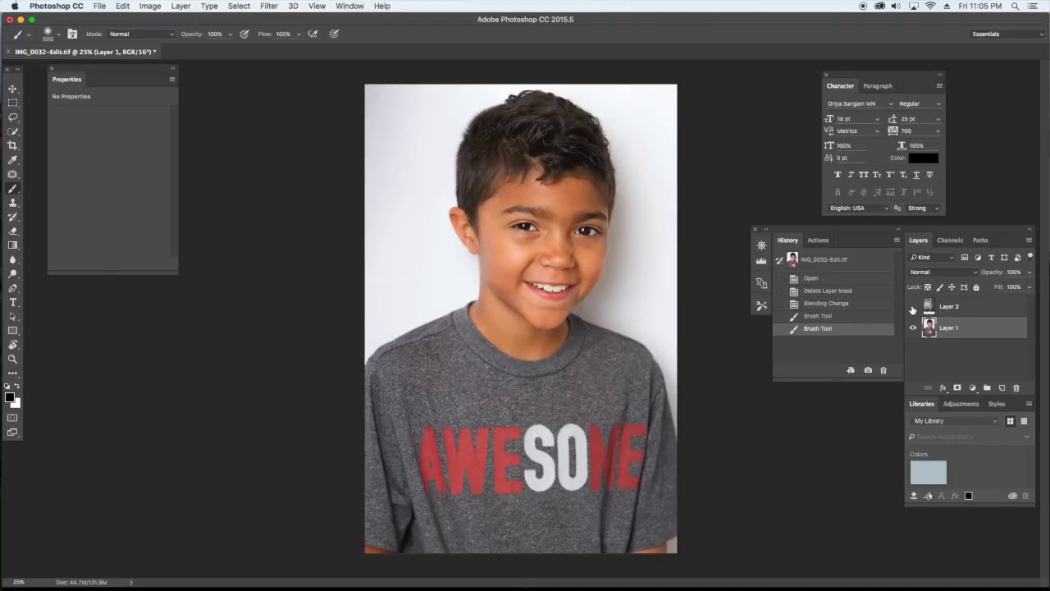
{"action": "left_click", "coordinate": [913, 306]}
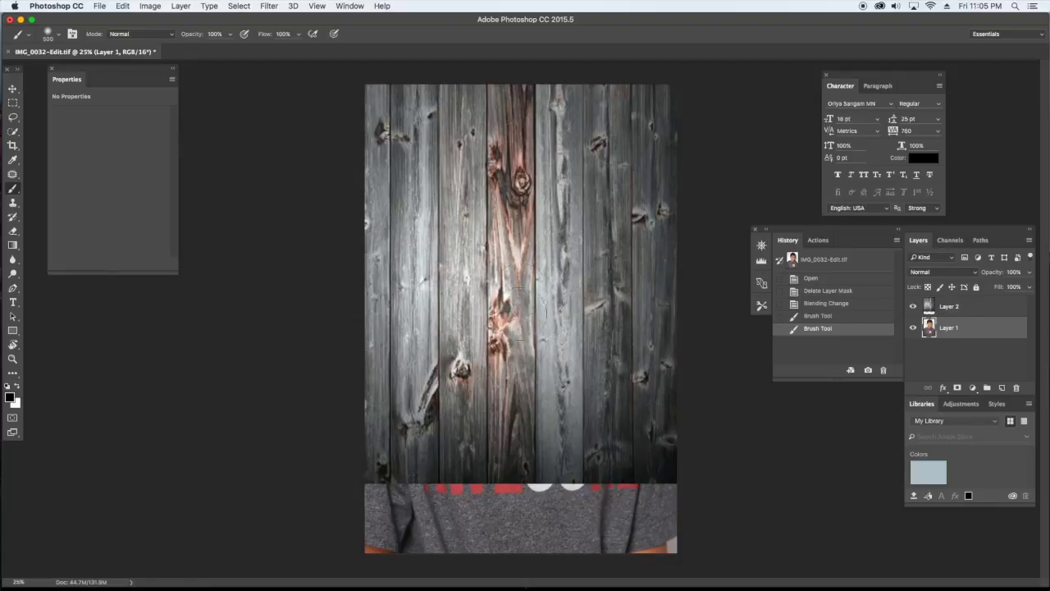
{"action": "left_click", "coordinate": [975, 274]}
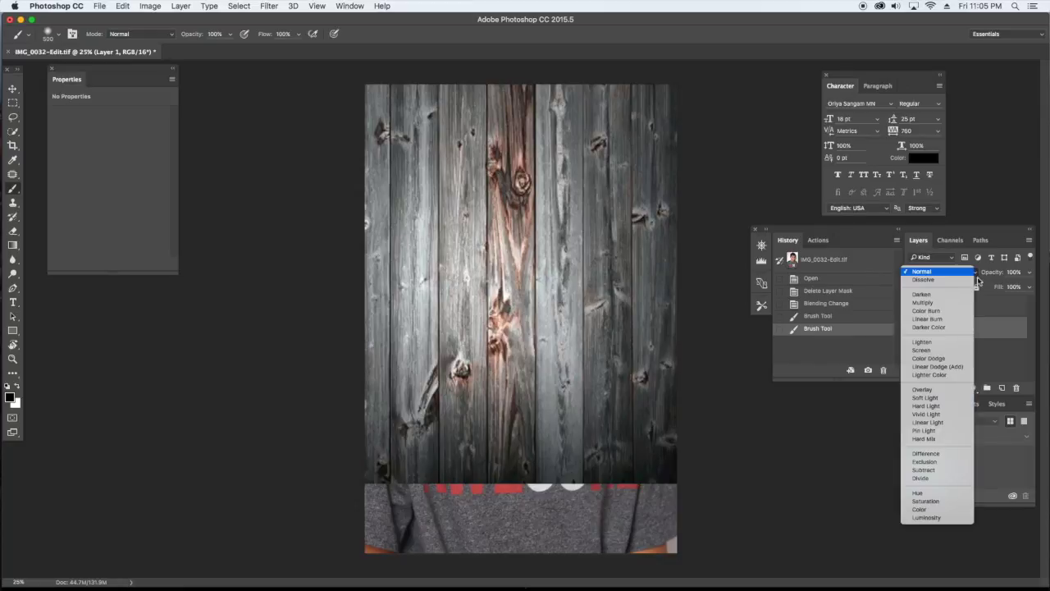
{"action": "left_click", "coordinate": [924, 391]}
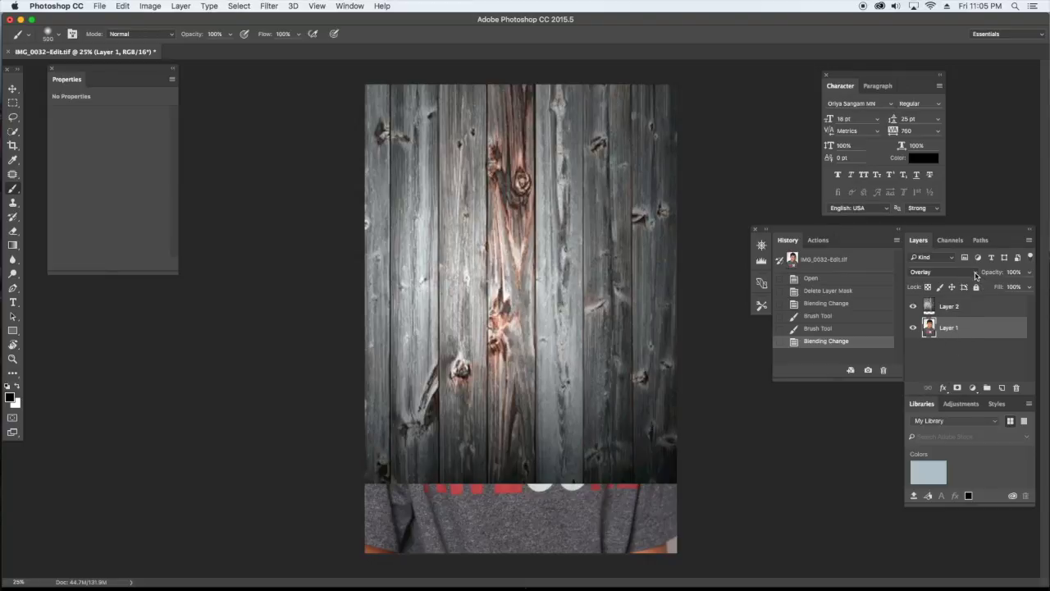
{"action": "left_click", "coordinate": [976, 274]}
{"action": "left_click", "coordinate": [925, 148]}
- Set the blend mode of the wood texture layer, Layer 2, to Overlay
{"action": "left_click", "coordinate": [984, 305]}
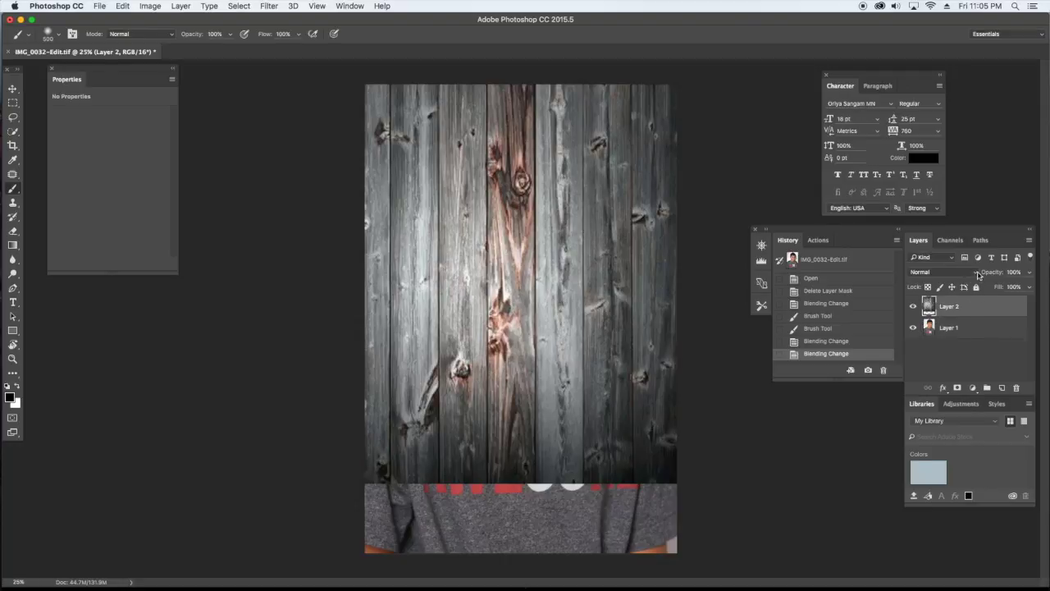
{"action": "left_click", "coordinate": [977, 274]}
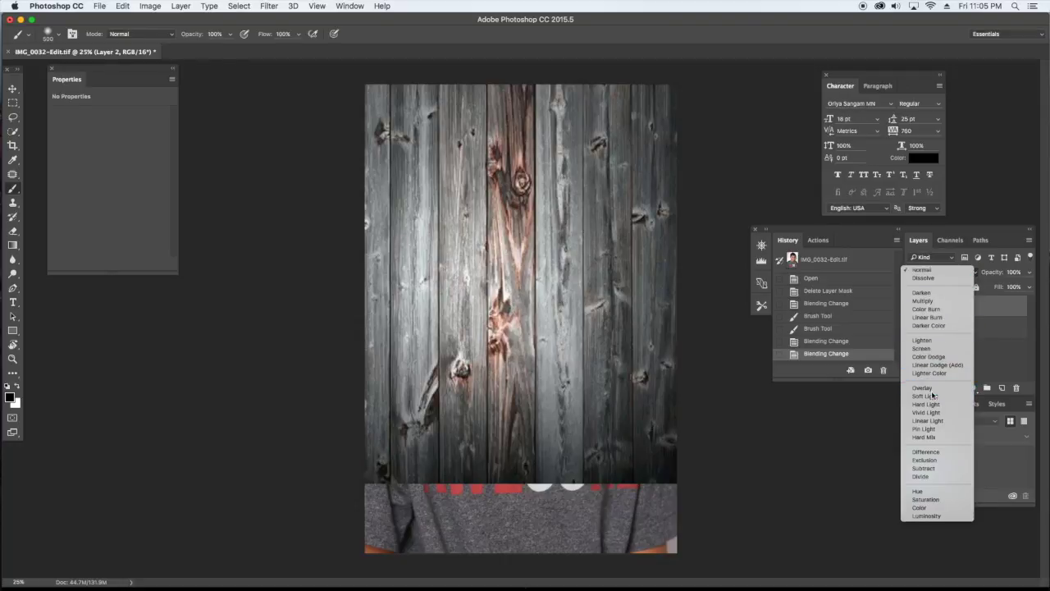
{"action": "left_click", "coordinate": [930, 390]}
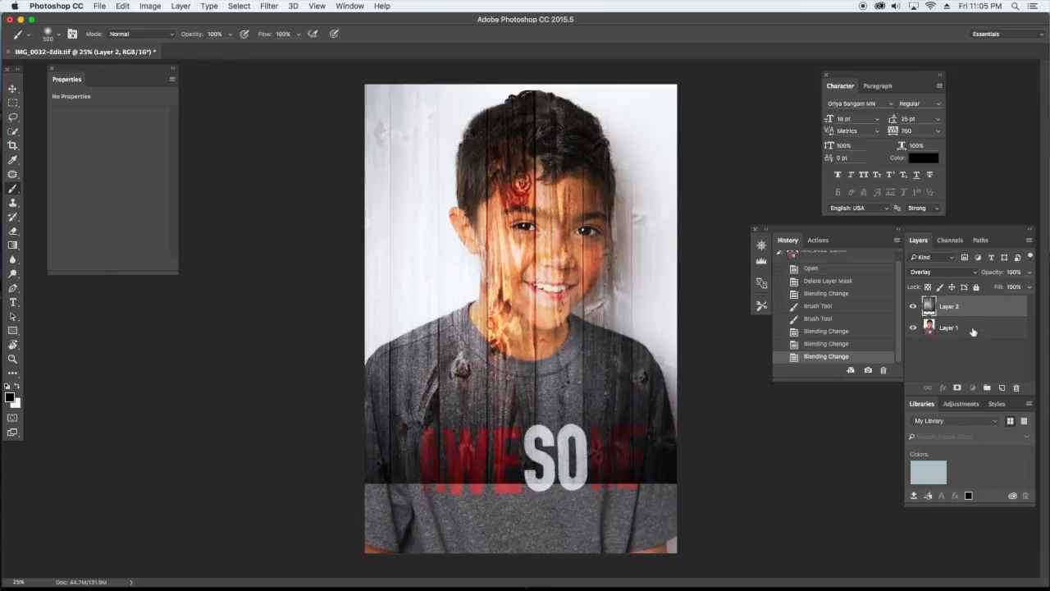
- Add a layer mask to Layer 2 and paint it black over the boy to remove the wood texture from him
{"action": "left_click", "coordinate": [958, 388]}
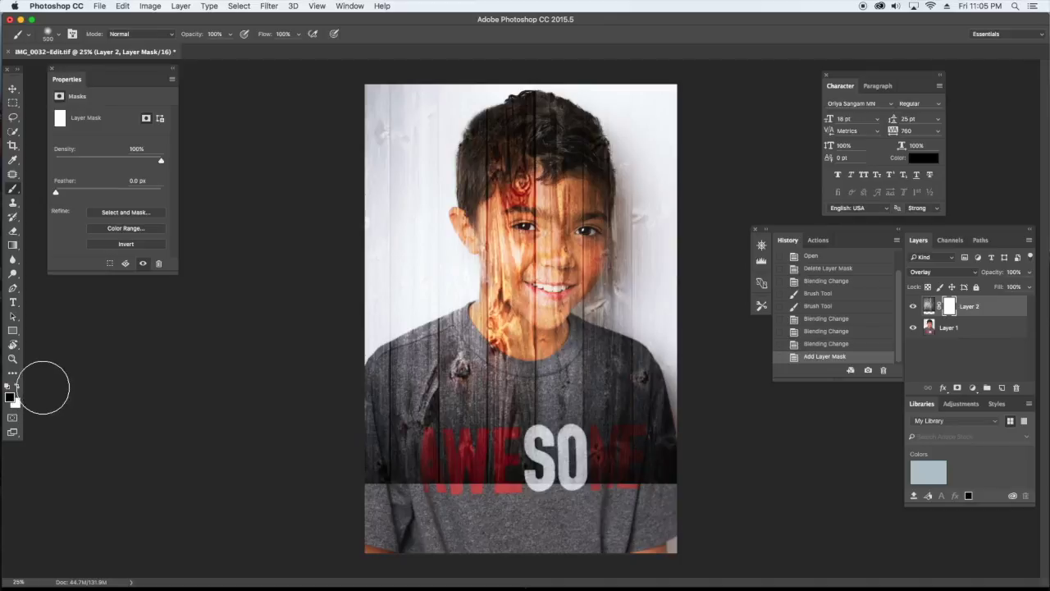
{"action": "mouse_move", "coordinate": [530, 427]}
{"action": "left_mouse_down"}
{"action": "mouse_move", "coordinate": [534, 396]}
{"action": "mouse_move", "coordinate": [475, 379]}
{"action": "mouse_move", "coordinate": [472, 359]}
{"action": "mouse_move", "coordinate": [399, 498]}
{"action": "mouse_move", "coordinate": [587, 415]}
{"action": "mouse_move", "coordinate": [563, 364]}
{"action": "mouse_move", "coordinate": [610, 396]}
{"action": "mouse_move", "coordinate": [610, 487]}
{"action": "mouse_move", "coordinate": [603, 465]}
{"action": "mouse_move", "coordinate": [637, 447]}
{"action": "mouse_move", "coordinate": [596, 369]}
{"action": "mouse_move", "coordinate": [630, 406]}
{"action": "mouse_move", "coordinate": [643, 489]}
{"action": "mouse_move", "coordinate": [646, 461]}
{"action": "mouse_move", "coordinate": [616, 413]}
{"action": "mouse_move", "coordinate": [535, 355]}
{"action": "mouse_move", "coordinate": [517, 348]}
{"action": "mouse_move", "coordinate": [502, 369]}
{"action": "mouse_move", "coordinate": [543, 297]}
{"action": "mouse_move", "coordinate": [561, 207]}
{"action": "mouse_move", "coordinate": [561, 257]}
{"action": "mouse_move", "coordinate": [573, 206]}
{"action": "mouse_move", "coordinate": [568, 166]}
{"action": "mouse_move", "coordinate": [534, 135]}
{"action": "mouse_move", "coordinate": [503, 157]}
{"action": "mouse_move", "coordinate": [518, 300]}
{"action": "mouse_move", "coordinate": [508, 279]}
{"action": "mouse_move", "coordinate": [507, 340]}
{"action": "mouse_move", "coordinate": [423, 362]}
{"action": "mouse_move", "coordinate": [473, 352]}
{"action": "mouse_move", "coordinate": [504, 366]}
{"action": "mouse_move", "coordinate": [484, 415]}
{"action": "left_mouse_up"}
- Refine the Layer 2 mask in black around the boy's hair and ear with a 150 px brush
{"action": "key", "text": "bracketleft"}
{"action": "key", "text": "bracketleft"}
{"action": "key", "text": "bracketleft"}
{"action": "key", "text": "bracketleft"}
{"action": "key", "text": "bracketleft"}
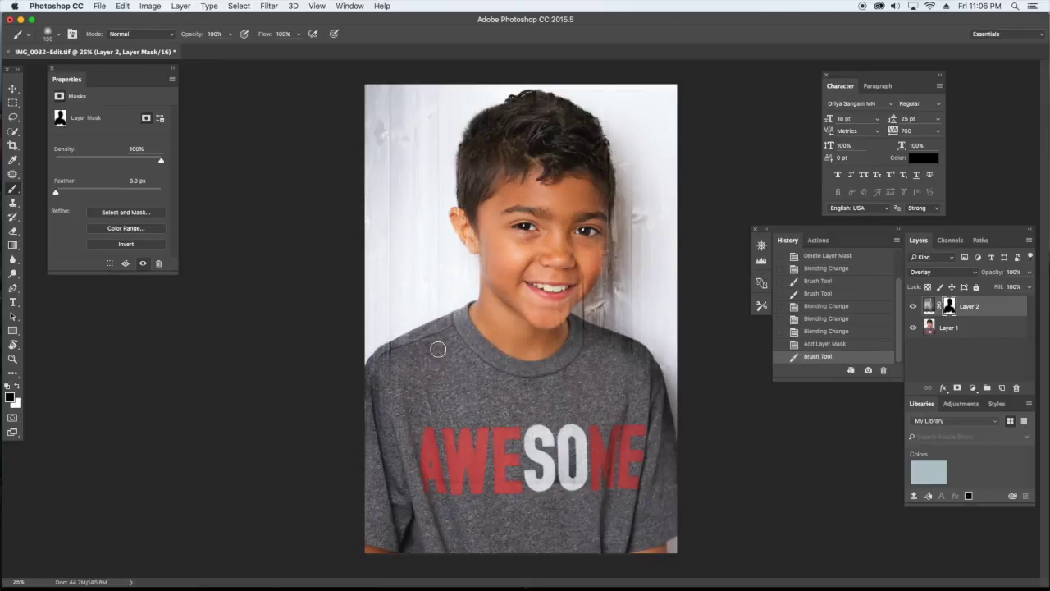
{"action": "key", "text": "bracketright"}
{"action": "key", "text": "bracketright"}
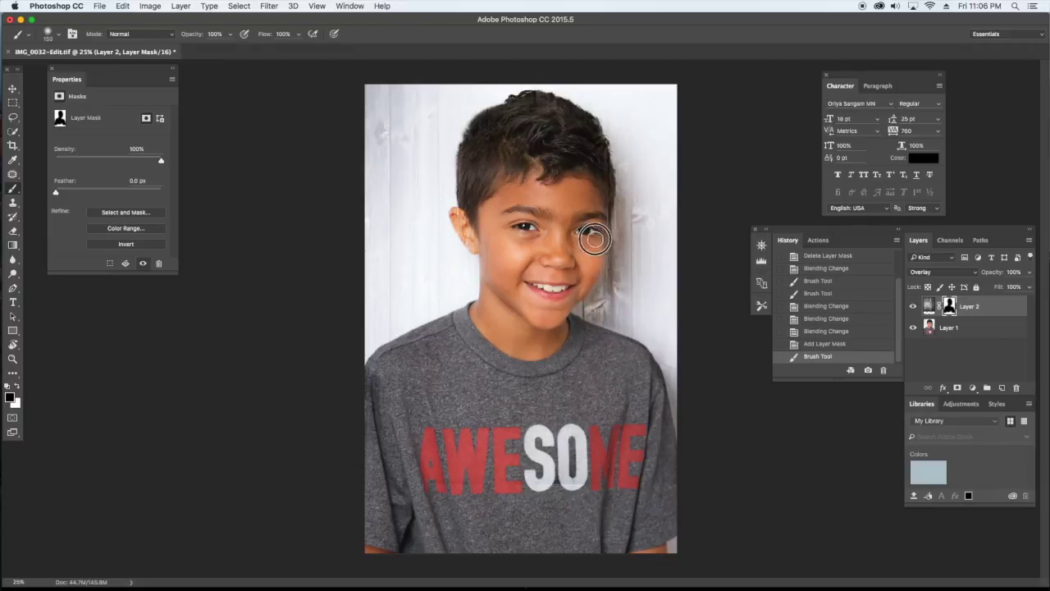
{"action": "mouse_move", "coordinate": [598, 171]}
{"action": "left_mouse_down"}
{"action": "mouse_move", "coordinate": [549, 159]}
{"action": "mouse_move", "coordinate": [570, 170]}
{"action": "left_mouse_up"}
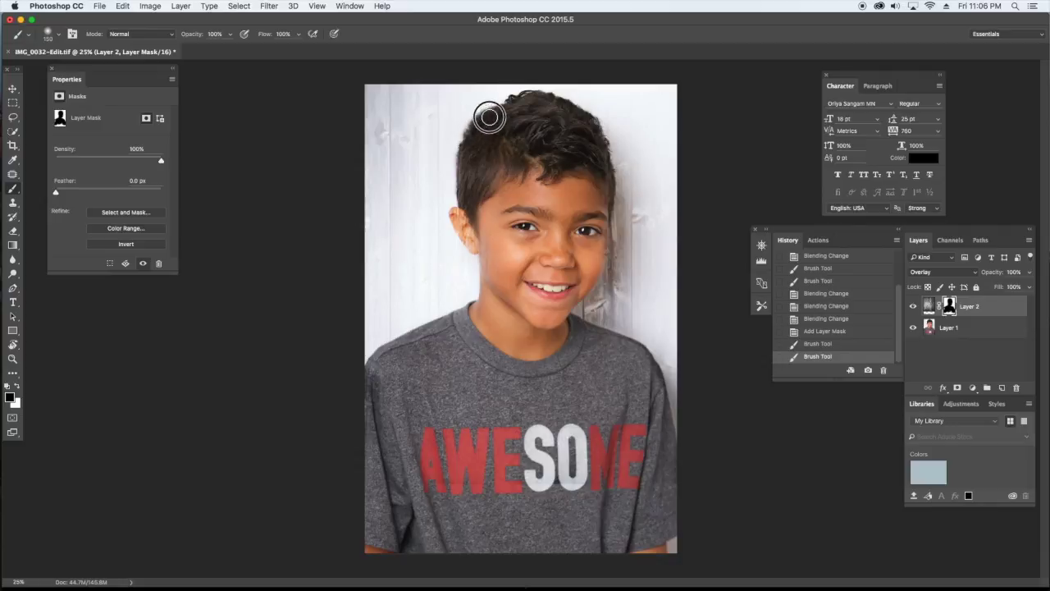
{"action": "left_click_drag", "start_coordinate": [471, 218], "coordinate": [462, 215]}
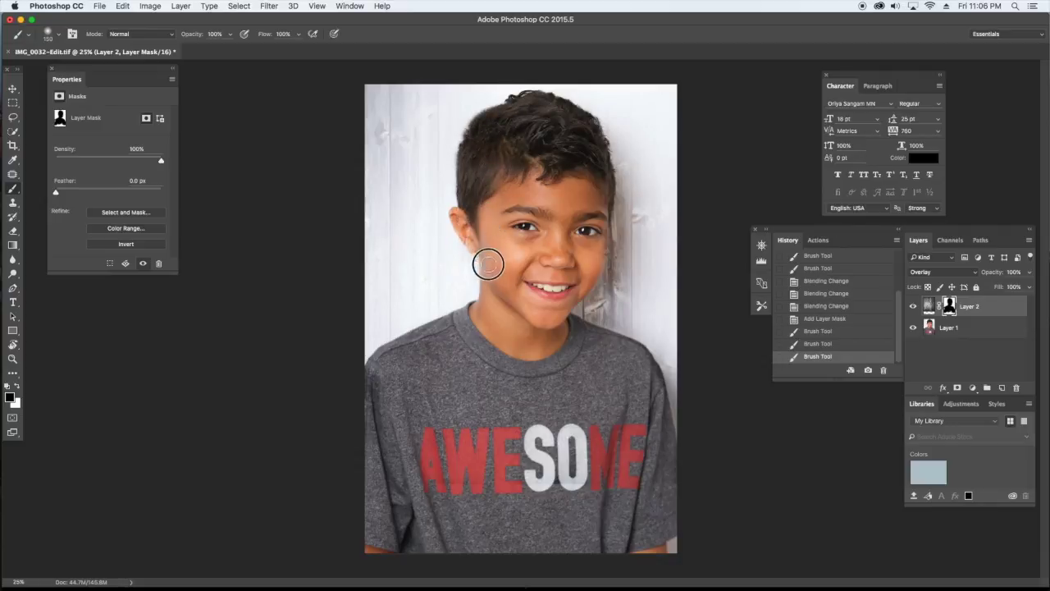
- Clean up the Layer 2 mask beside the boy's face and at the shirt collar with a smaller black brush
{"action": "key", "text": "bracketleft"}
{"action": "key", "text": "bracketleft"}
{"action": "key", "text": "bracketleft"}
{"action": "key", "text": "bracketleft"}
{"action": "left_click", "coordinate": [486, 224]}
{"action": "key", "text": "bracketright"}
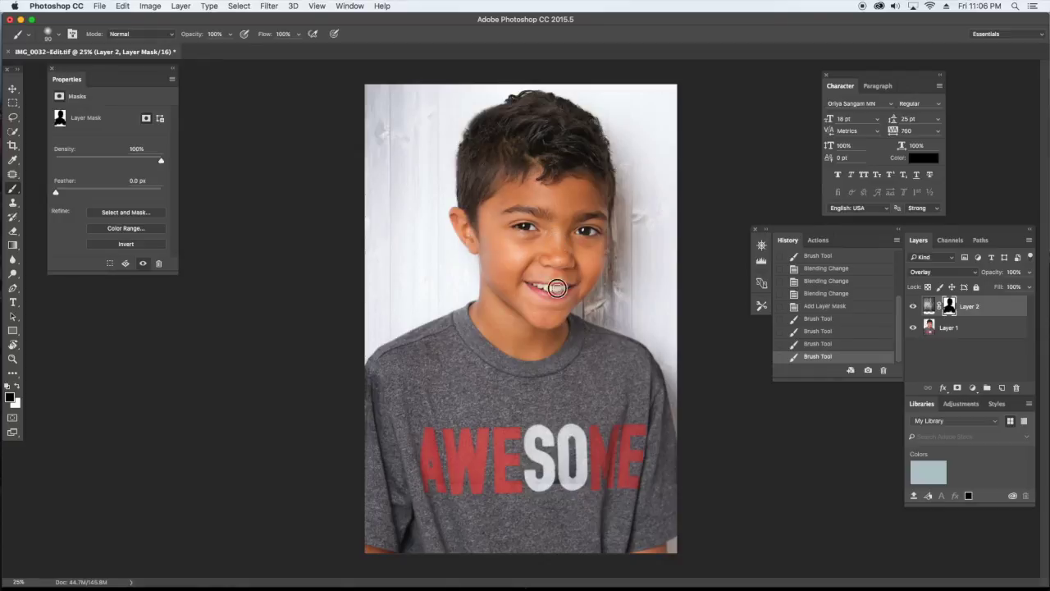
{"action": "left_click", "coordinate": [477, 361]}
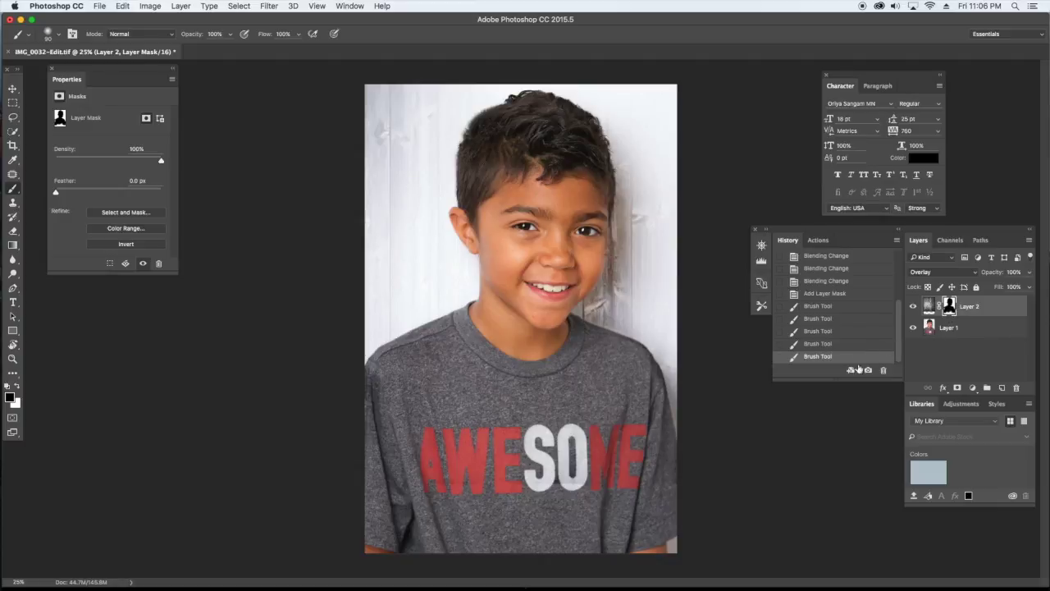
- Enlarge the brush to 800 px and paint the Layer 2 mask black across the boy's shirt and face
{"action": "key", "text": "bracketright"}
{"action": "key", "text": "bracketright"}
{"action": "key", "text": "bracketright"}
{"action": "key", "text": "bracketright"}
{"action": "key", "text": "bracketright"}
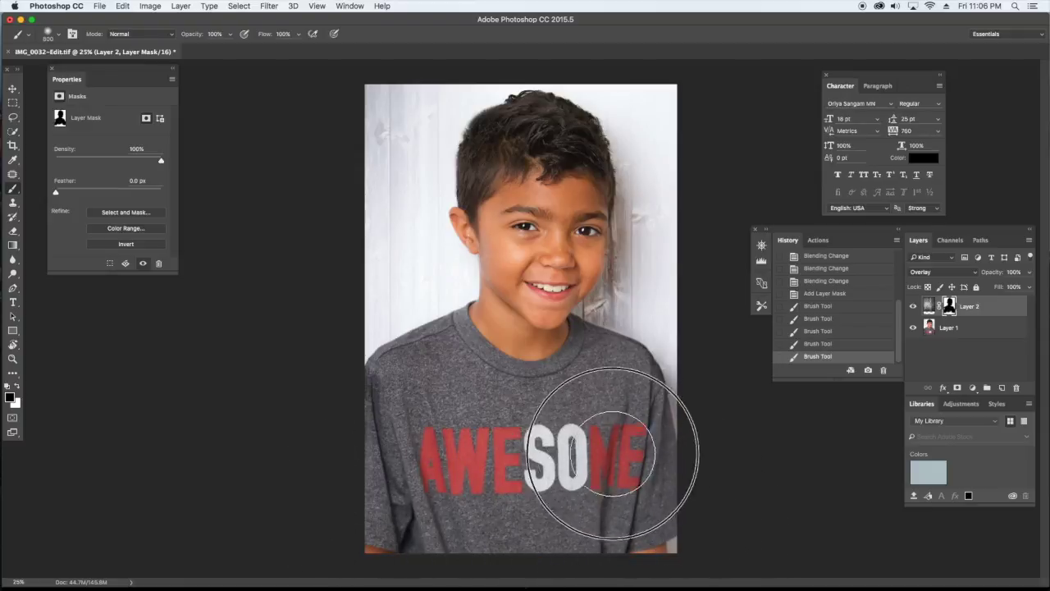
{"action": "mouse_move", "coordinate": [514, 358]}
{"action": "left_mouse_down"}
{"action": "mouse_move", "coordinate": [527, 275]}
{"action": "mouse_move", "coordinate": [534, 179]}
{"action": "mouse_move", "coordinate": [528, 246]}
{"action": "left_mouse_up"}
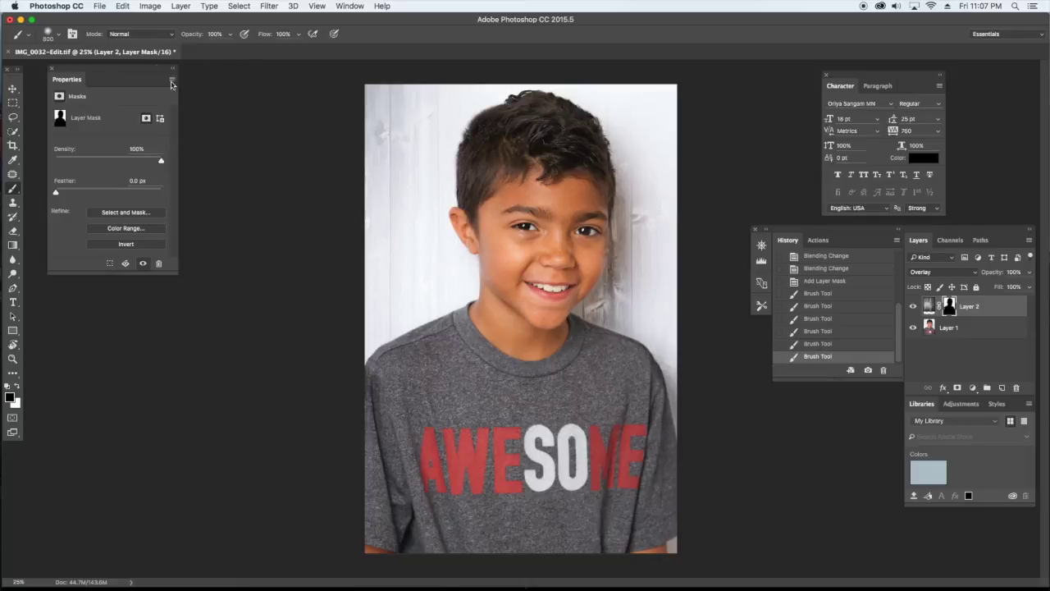
- Save the layered portrait under its existing name and switch back to Lightroom
{"action": "left_click", "coordinate": [99, 6]}
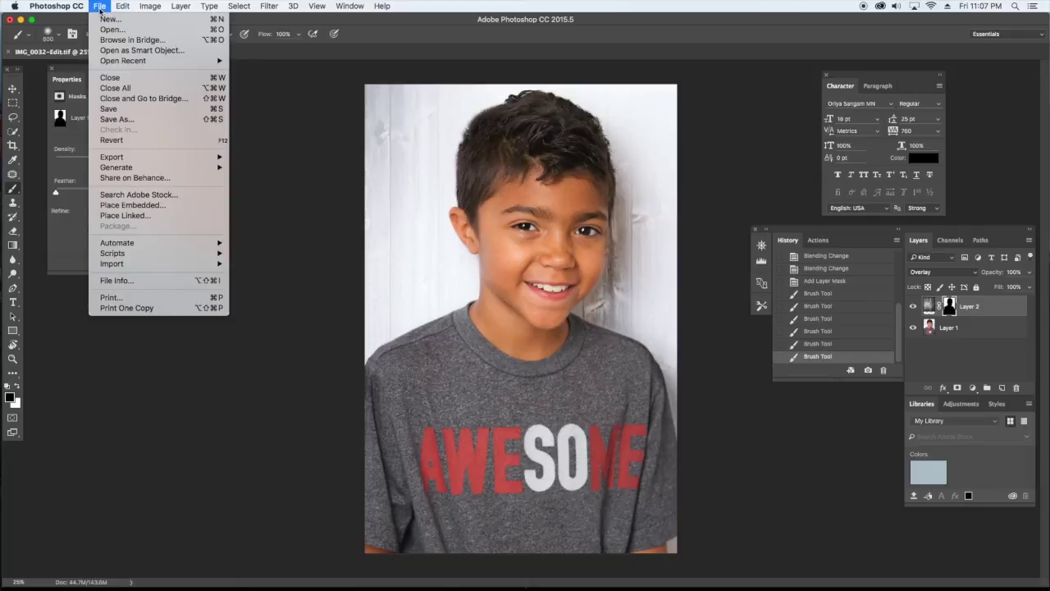
{"action": "left_click", "coordinate": [108, 108]}
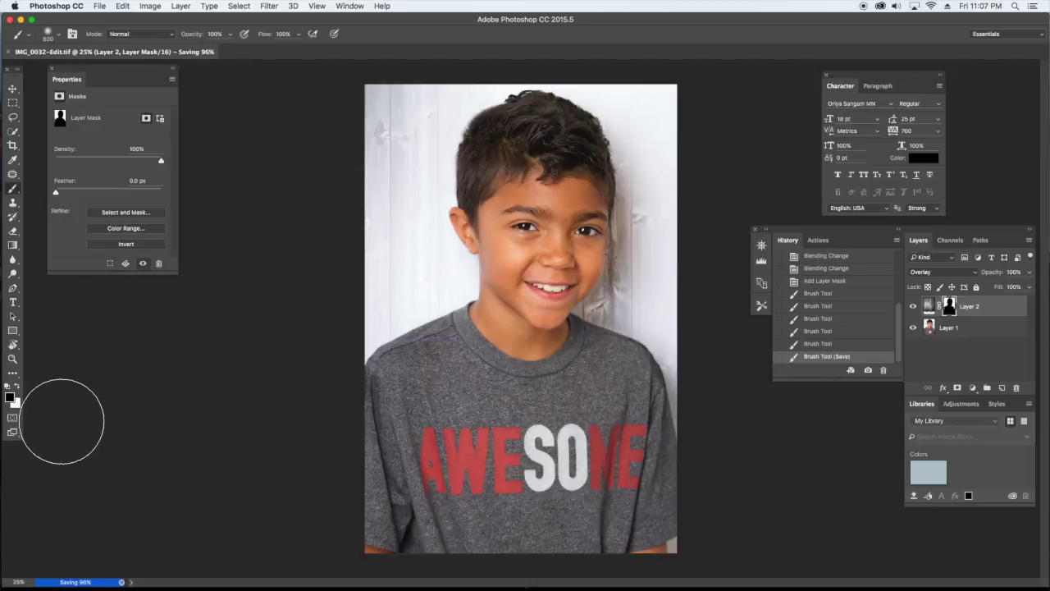
{"action": "mouse_move", "coordinate": [1, 405]}
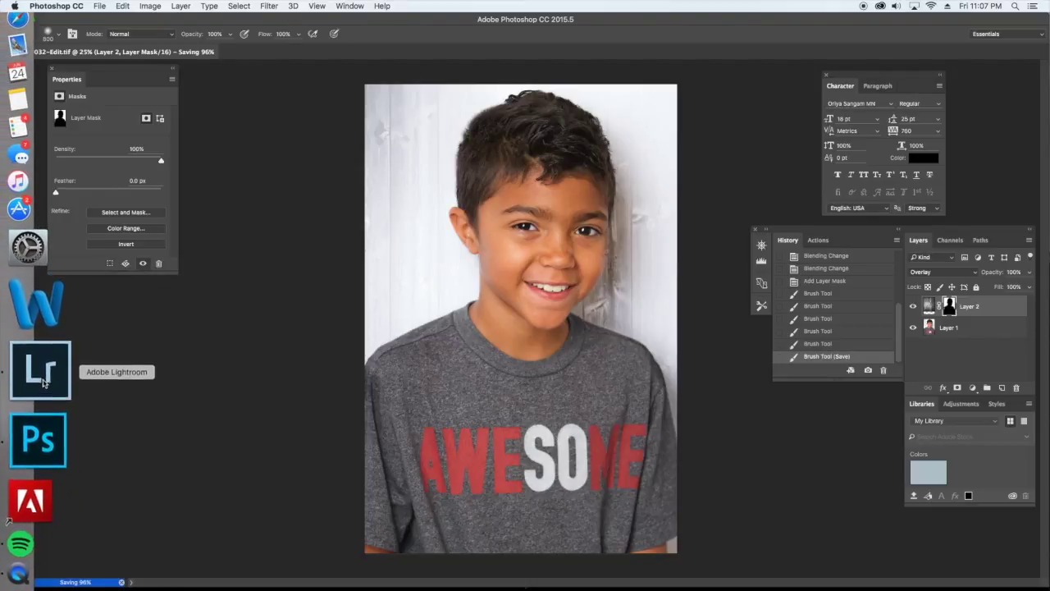
{"action": "left_click", "coordinate": [43, 385]}
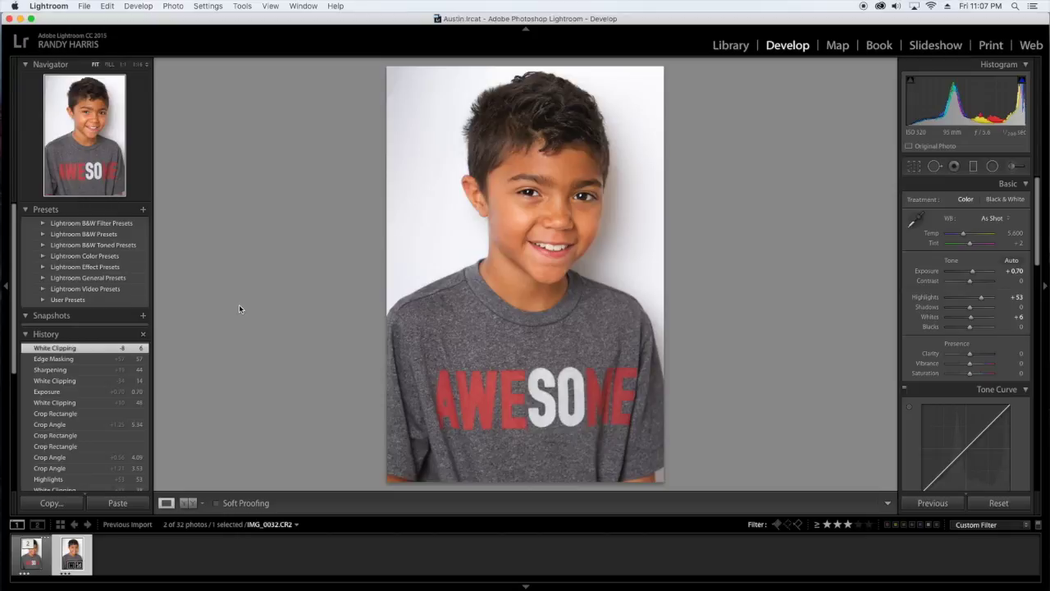
- Select IMG_0032-Edit.tif and set its Shadows to +29, Clarity to +28 and Saturation to -9
{"action": "left_click", "coordinate": [31, 553]}
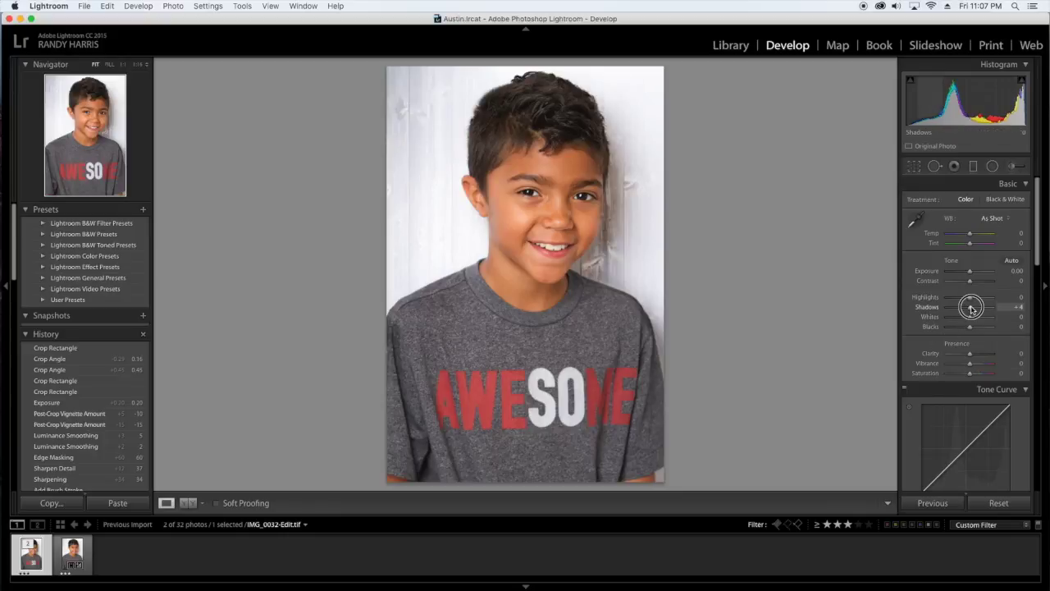
{"action": "left_click_drag", "start_coordinate": [971, 309], "coordinate": [975, 309]}
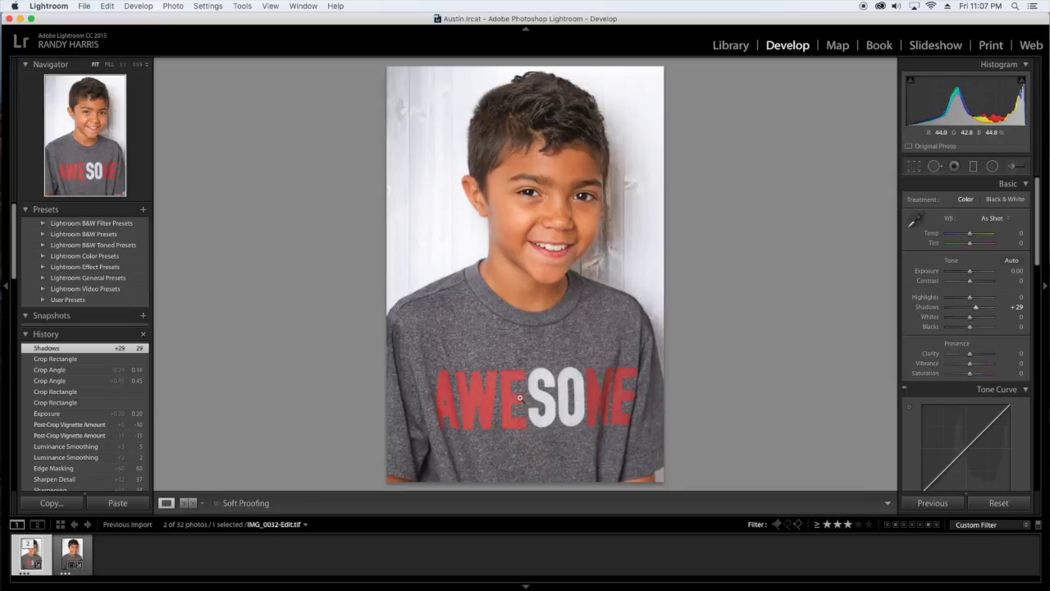
{"action": "left_click_drag", "start_coordinate": [971, 355], "coordinate": [977, 357]}
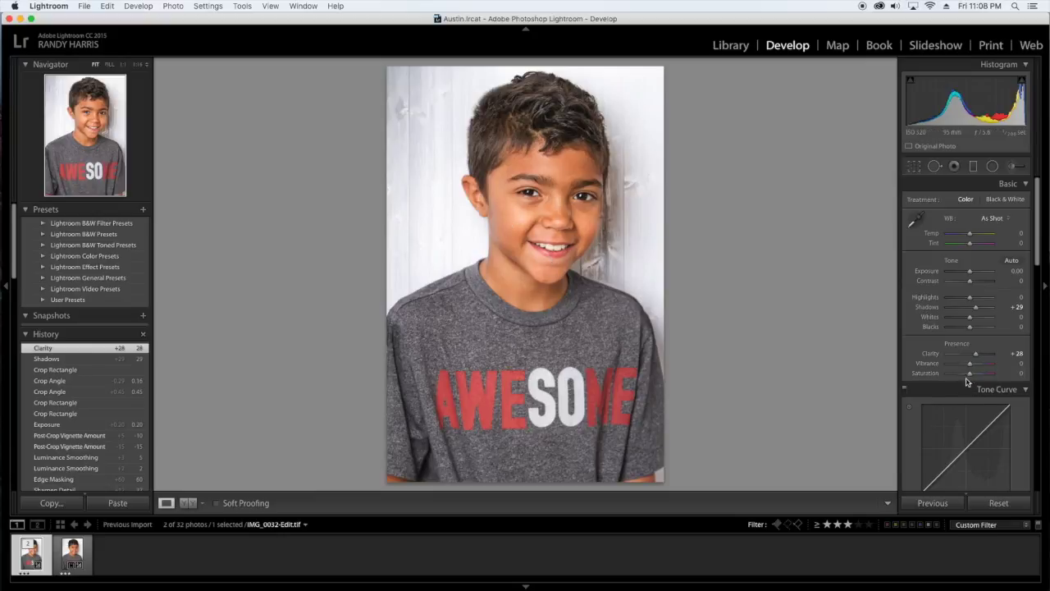
{"action": "left_click_drag", "start_coordinate": [970, 376], "coordinate": [967, 376]}
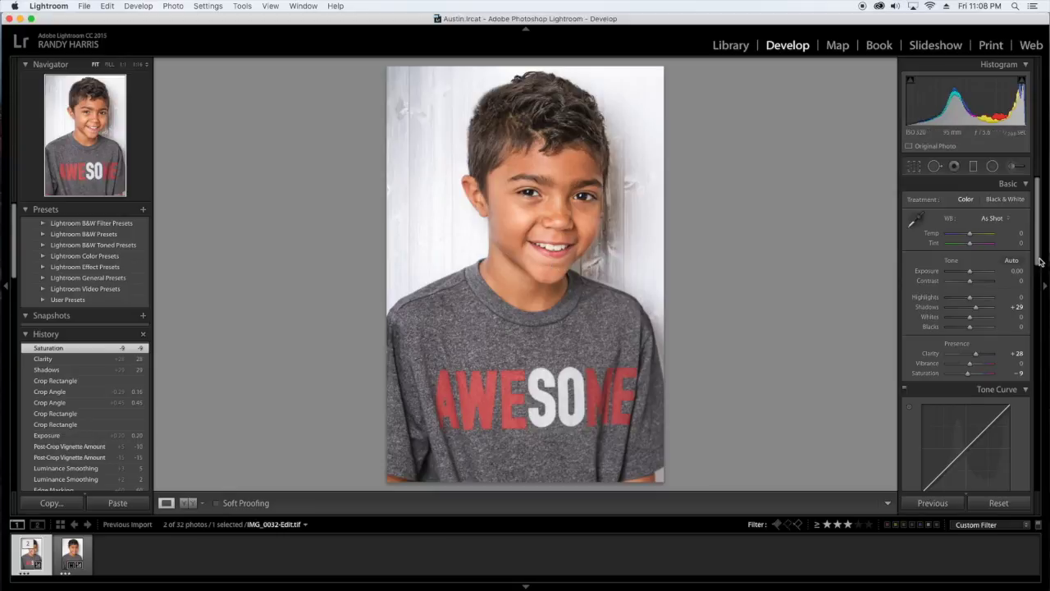
- Raise the photo's red saturation in the HSL adjustments to +35
{"action": "left_click_drag", "start_coordinate": [1037, 253], "coordinate": [1022, 347]}
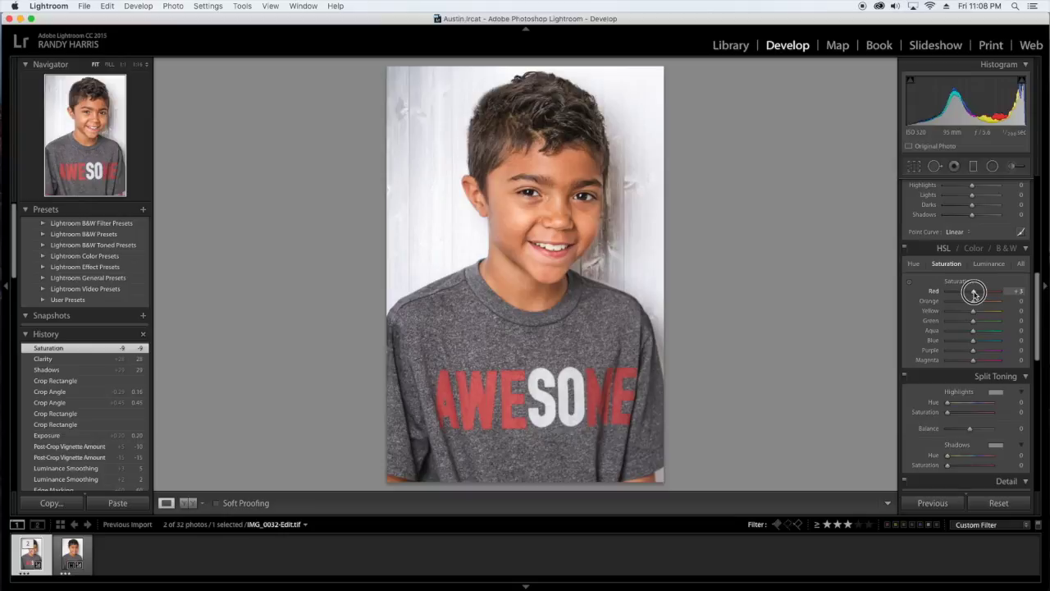
{"action": "left_click_drag", "start_coordinate": [973, 293], "coordinate": [978, 297]}
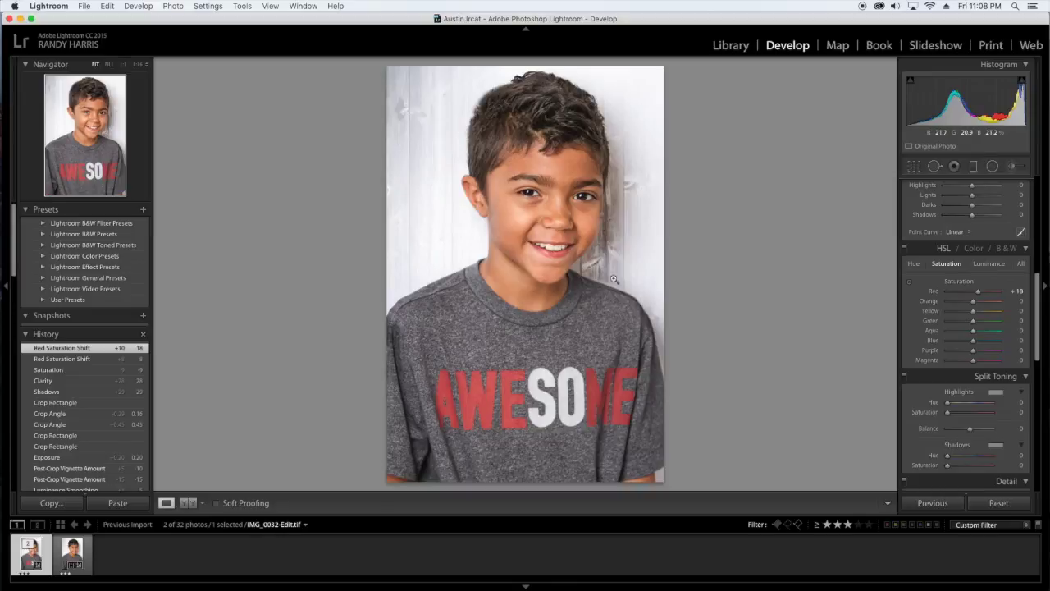
{"action": "left_click_drag", "start_coordinate": [977, 296], "coordinate": [982, 294]}
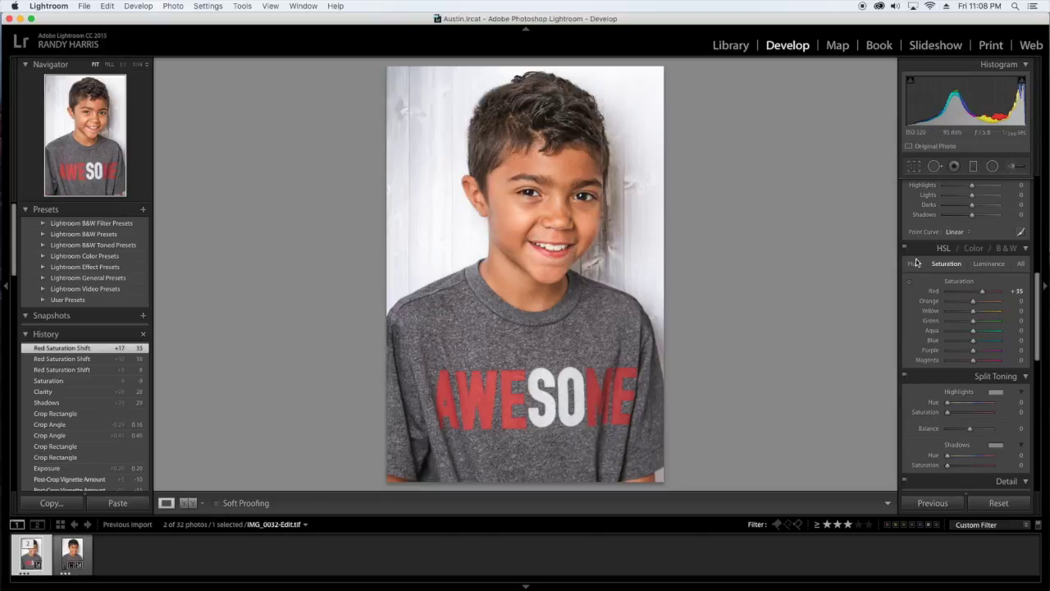
- Add a near-vertical graduated filter from the photo's left edge, adjust its width and position around the face, and show its mask overlay
{"action": "left_click", "coordinate": [974, 166]}
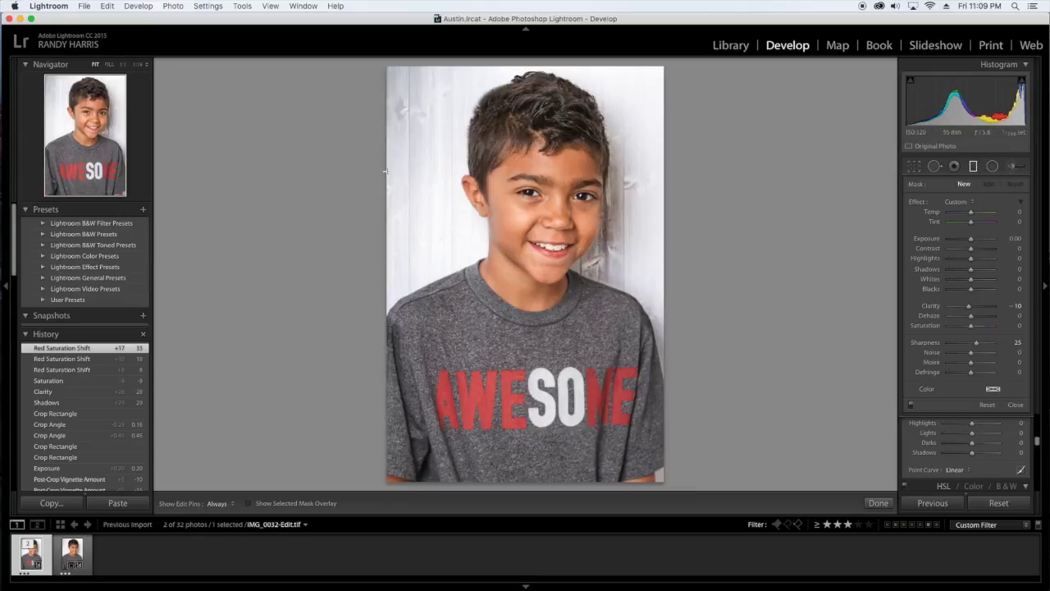
{"action": "left_click_drag", "start_coordinate": [378, 157], "coordinate": [603, 167]}
{"action": "left_click_drag", "start_coordinate": [489, 162], "coordinate": [502, 193]}
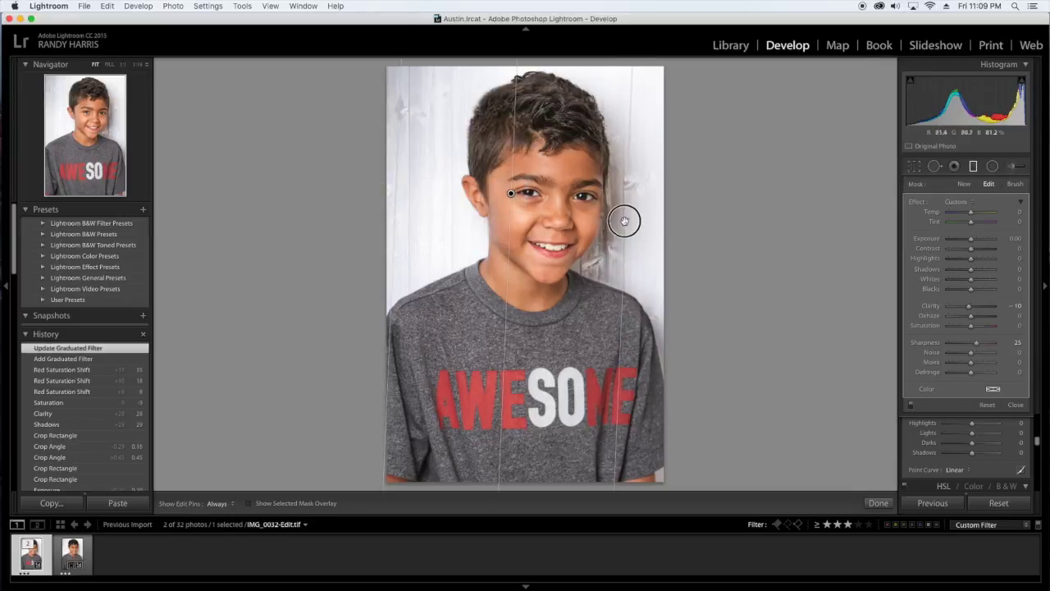
{"action": "left_click_drag", "start_coordinate": [605, 223], "coordinate": [580, 212]}
{"action": "left_click_drag", "start_coordinate": [490, 194], "coordinate": [509, 194]}
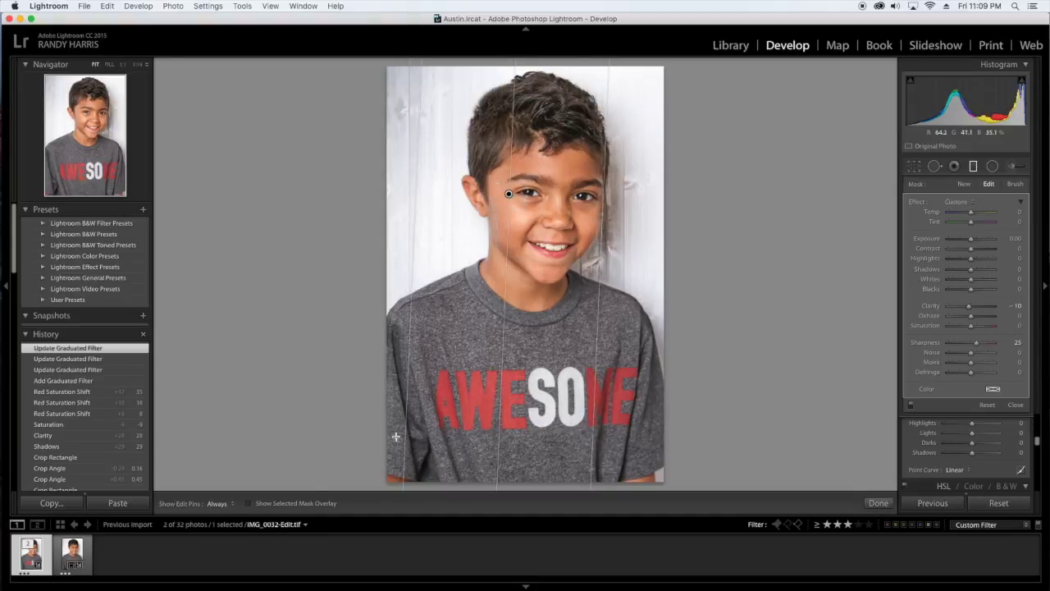
{"action": "left_click", "coordinate": [249, 503]}
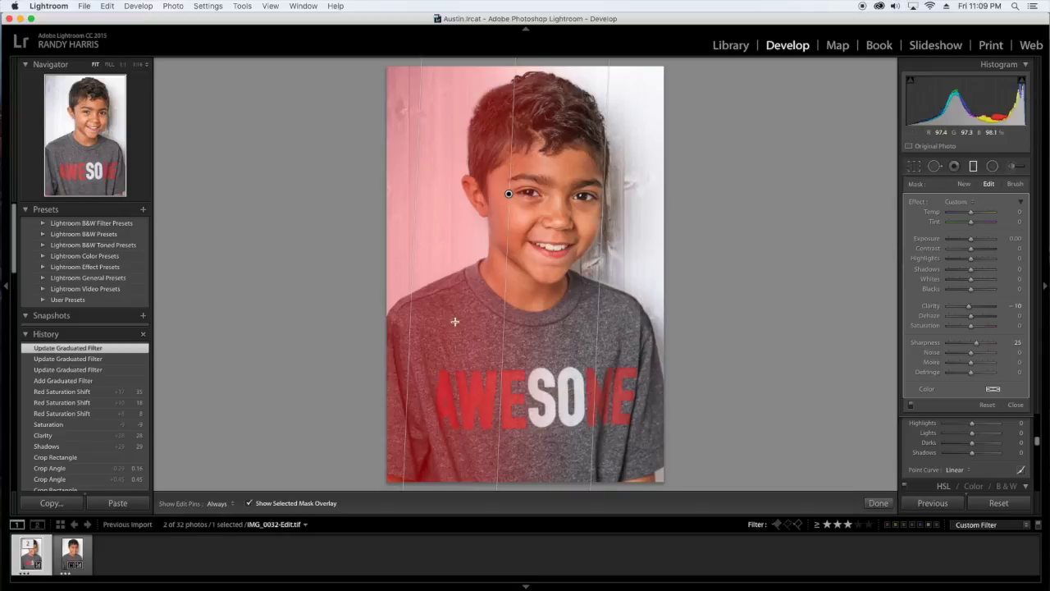
- Hide the mask overlay and set the graduated filter's Exposure to -0.58
{"action": "left_click", "coordinate": [248, 503]}
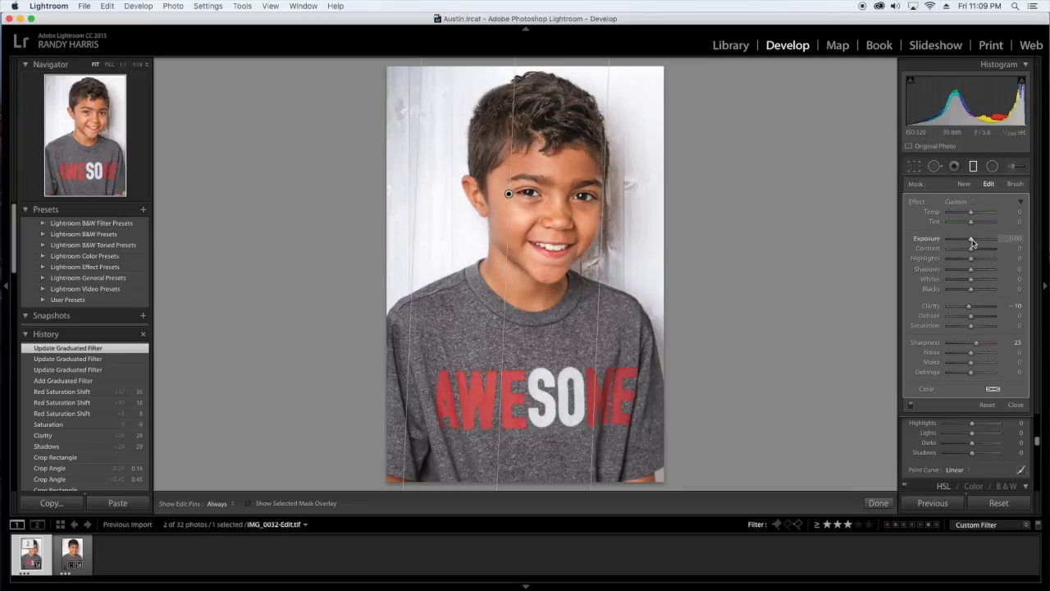
{"action": "left_click_drag", "start_coordinate": [971, 242], "coordinate": [967, 240]}
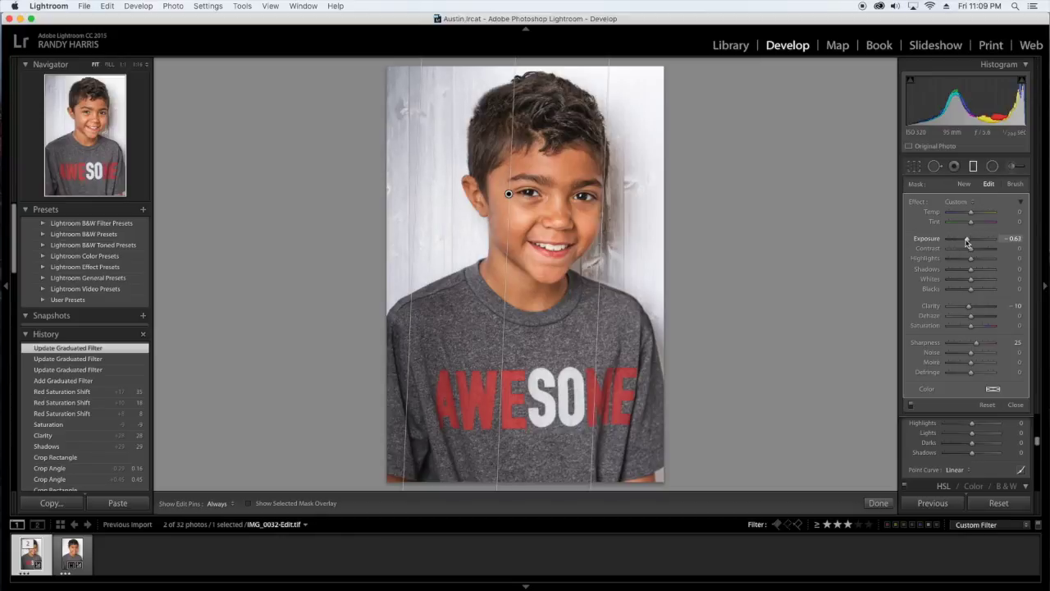
{"action": "left_click", "coordinate": [967, 241]}
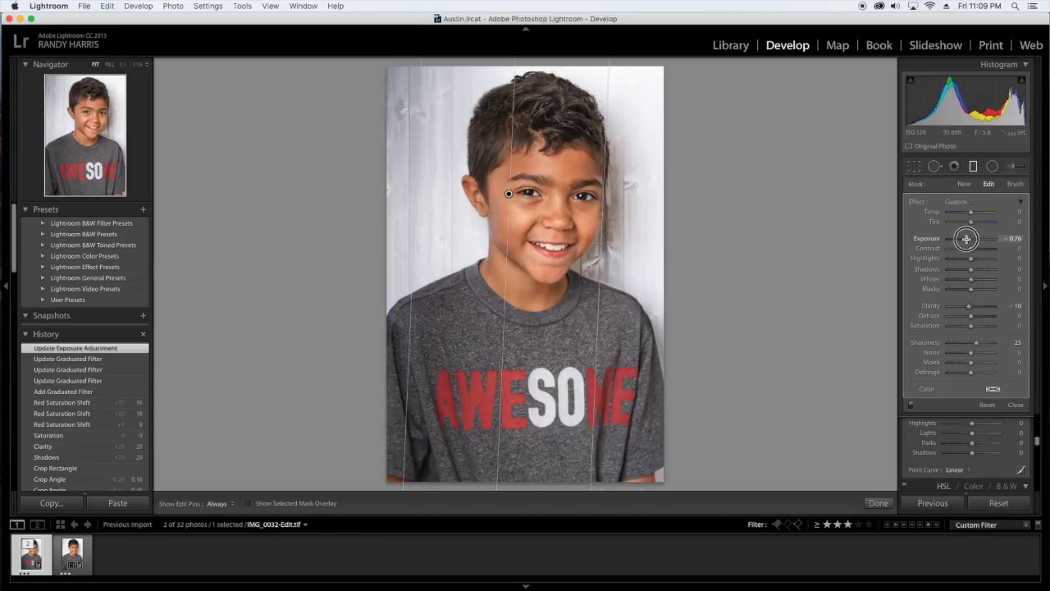
{"action": "left_click_drag", "start_coordinate": [967, 239], "coordinate": [966, 238]}
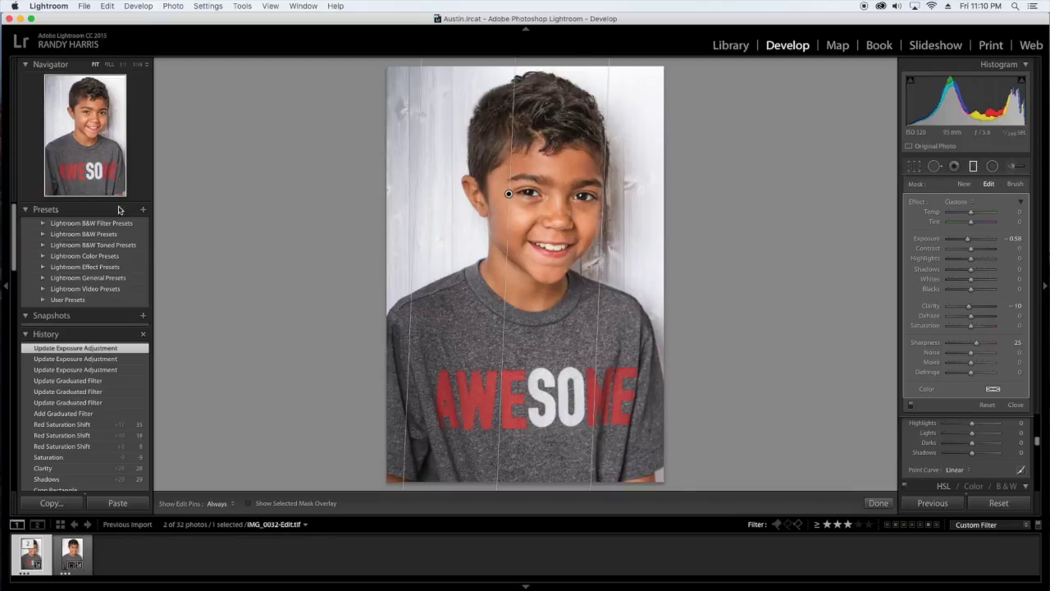
- Show the mask overlay and erase the graduated filter from the wall beside the boy, using an eraser brush with feather 15 and flow 100
{"action": "left_click", "coordinate": [249, 504]}
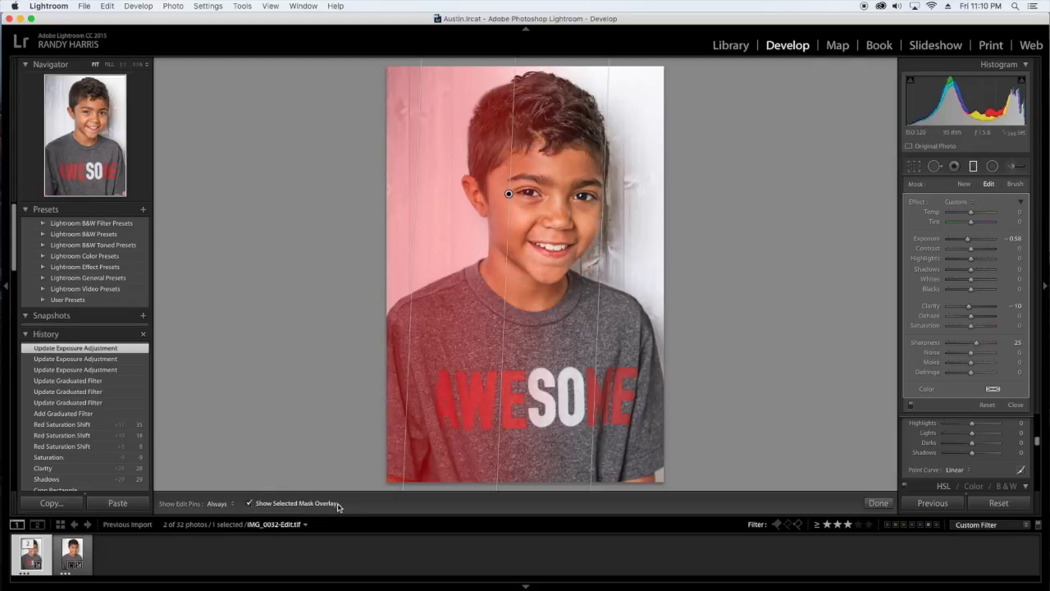
{"action": "left_click", "coordinate": [1016, 185]}
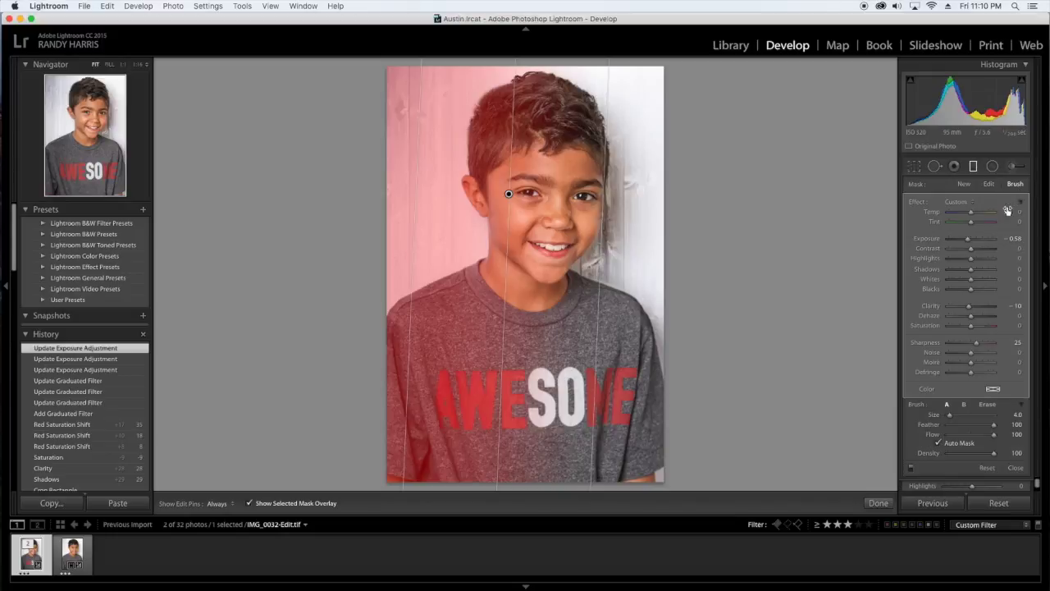
{"action": "left_click", "coordinate": [987, 404]}
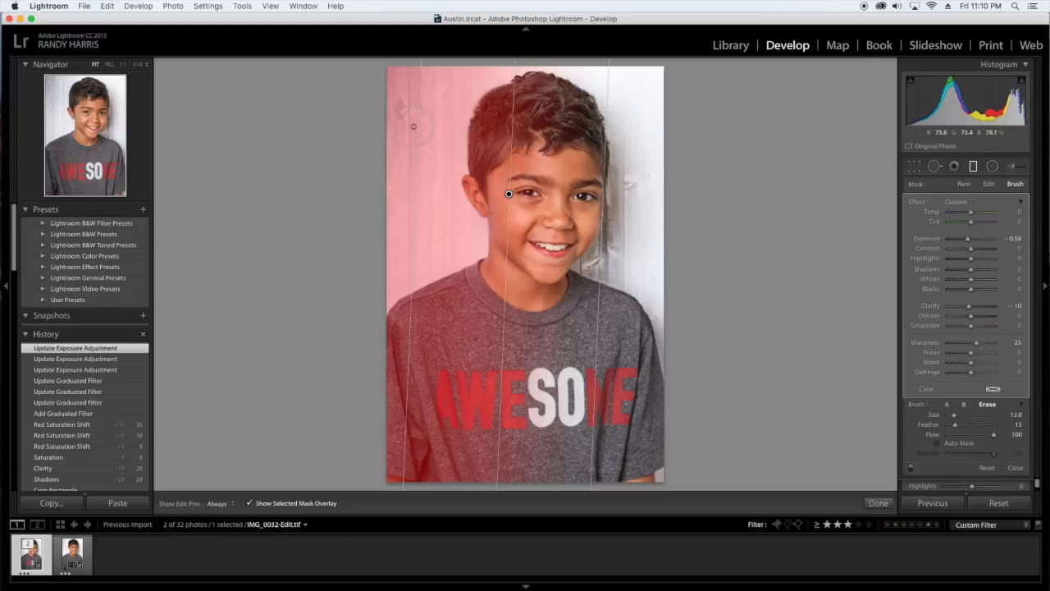
{"action": "key", "text": "h"}
{"action": "mouse_move", "coordinate": [391, 134]}
{"action": "left_mouse_down"}
{"action": "mouse_move", "coordinate": [399, 63]}
{"action": "mouse_move", "coordinate": [428, 89]}
{"action": "mouse_move", "coordinate": [447, 83]}
{"action": "mouse_move", "coordinate": [420, 73]}
{"action": "mouse_move", "coordinate": [501, 62]}
{"action": "mouse_move", "coordinate": [456, 102]}
{"action": "mouse_move", "coordinate": [510, 60]}
{"action": "mouse_move", "coordinate": [442, 106]}
{"action": "mouse_move", "coordinate": [438, 144]}
{"action": "mouse_move", "coordinate": [452, 124]}
{"action": "mouse_move", "coordinate": [451, 114]}
{"action": "mouse_move", "coordinate": [443, 167]}
{"action": "mouse_move", "coordinate": [406, 210]}
{"action": "mouse_move", "coordinate": [398, 196]}
{"action": "mouse_move", "coordinate": [435, 181]}
{"action": "mouse_move", "coordinate": [443, 239]}
{"action": "mouse_move", "coordinate": [370, 277]}
{"action": "mouse_move", "coordinate": [383, 273]}
{"action": "mouse_move", "coordinate": [375, 300]}
{"action": "mouse_move", "coordinate": [464, 238]}
{"action": "mouse_move", "coordinate": [438, 174]}
{"action": "mouse_move", "coordinate": [448, 157]}
{"action": "mouse_move", "coordinate": [431, 210]}
{"action": "mouse_move", "coordinate": [410, 226]}
{"action": "left_mouse_up"}
{"action": "key", "text": "h"}
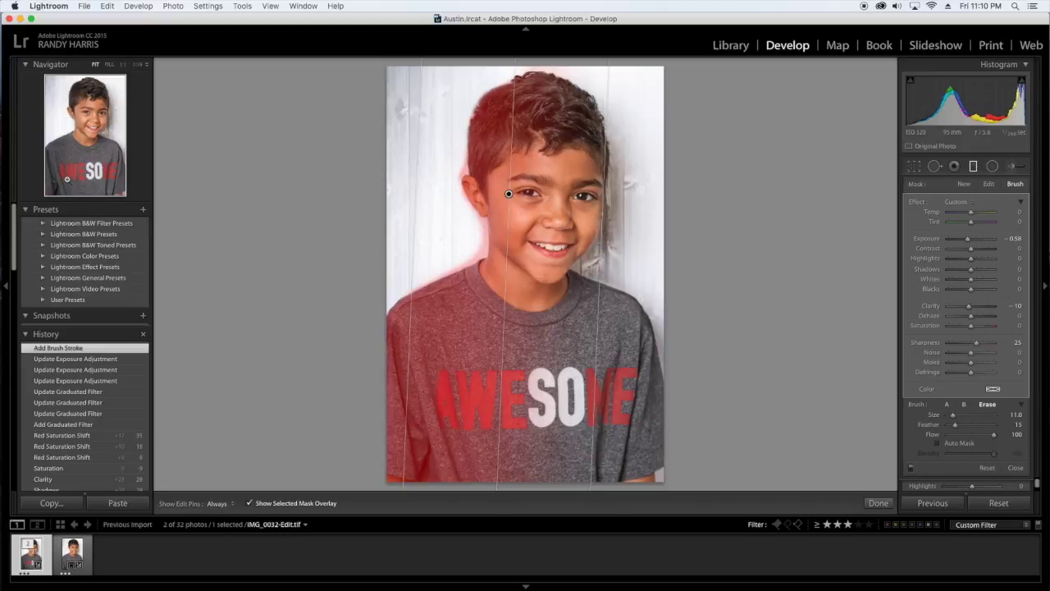
- Erase the graduated filter's mask from the boy's gray shirt and along his shoulder and neck
{"action": "key", "text": "h"}
{"action": "mouse_move", "coordinate": [406, 271]}
{"action": "left_mouse_down"}
{"action": "mouse_move", "coordinate": [391, 363]}
{"action": "mouse_move", "coordinate": [408, 495]}
{"action": "mouse_move", "coordinate": [384, 388]}
{"action": "mouse_move", "coordinate": [409, 255]}
{"action": "mouse_move", "coordinate": [449, 281]}
{"action": "mouse_move", "coordinate": [467, 323]}
{"action": "mouse_move", "coordinate": [461, 288]}
{"action": "mouse_move", "coordinate": [487, 321]}
{"action": "mouse_move", "coordinate": [514, 333]}
{"action": "mouse_move", "coordinate": [470, 288]}
{"action": "mouse_move", "coordinate": [505, 321]}
{"action": "mouse_move", "coordinate": [539, 334]}
{"action": "mouse_move", "coordinate": [517, 333]}
{"action": "mouse_move", "coordinate": [534, 333]}
{"action": "mouse_move", "coordinate": [492, 447]}
{"action": "mouse_move", "coordinate": [452, 478]}
{"action": "mouse_move", "coordinate": [422, 464]}
{"action": "mouse_move", "coordinate": [413, 395]}
{"action": "mouse_move", "coordinate": [484, 351]}
{"action": "mouse_move", "coordinate": [488, 489]}
{"action": "mouse_move", "coordinate": [570, 418]}
{"action": "mouse_move", "coordinate": [567, 373]}
{"action": "mouse_move", "coordinate": [547, 350]}
{"action": "mouse_move", "coordinate": [553, 331]}
{"action": "mouse_move", "coordinate": [520, 332]}
{"action": "mouse_move", "coordinate": [424, 265]}
{"action": "left_mouse_up"}
{"action": "key", "text": "bracketleft"}
{"action": "key", "text": "bracketleft"}
{"action": "key", "text": "bracketleft"}
{"action": "key", "text": "bracketleft"}
{"action": "key", "text": "h"}
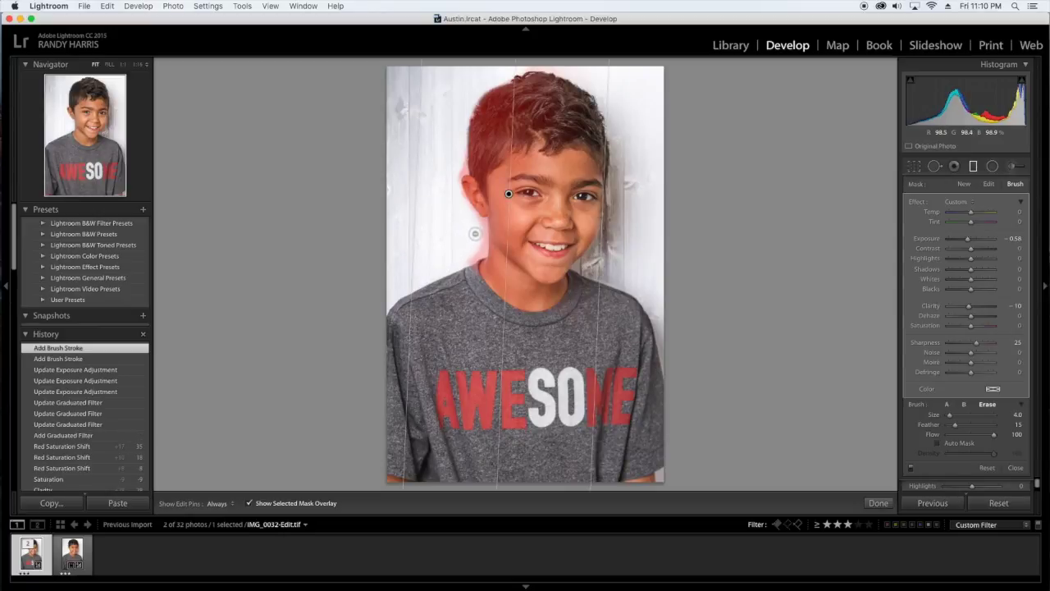
- Reduce the eraser size to 3.0 and then 1.0, and clean the filter mask's spill around the ear and hair edge
{"action": "key", "text": "bracketleft"}
{"action": "key", "text": "bracketleft"}
{"action": "key", "text": "bracketleft"}
{"action": "key", "text": "bracketleft"}
{"action": "key", "text": "h"}
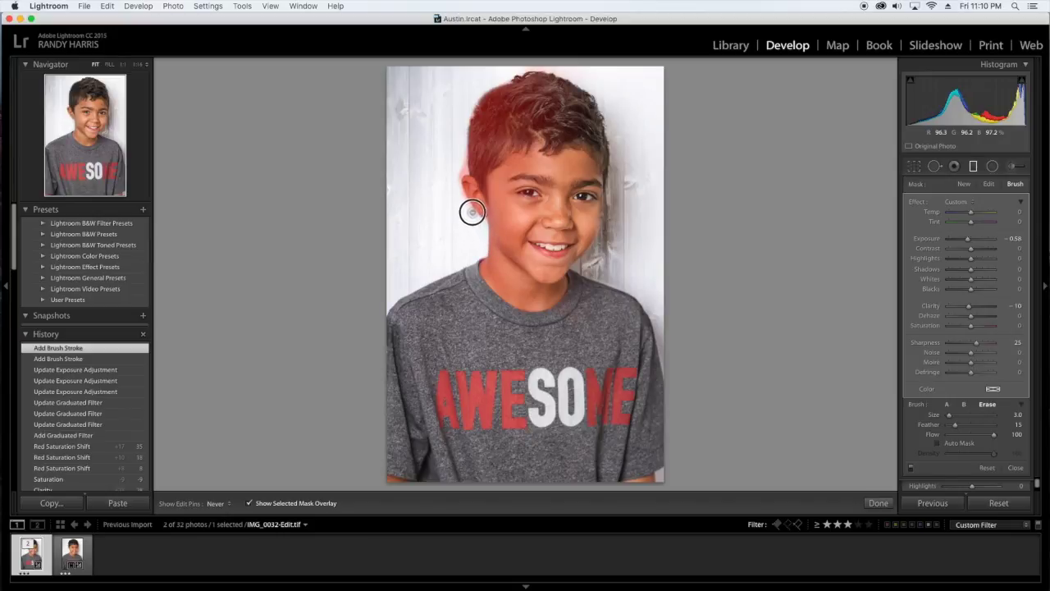
{"action": "scroll", "coordinate": [460, 167], "scroll_direction": "down", "scroll_amount": 2}
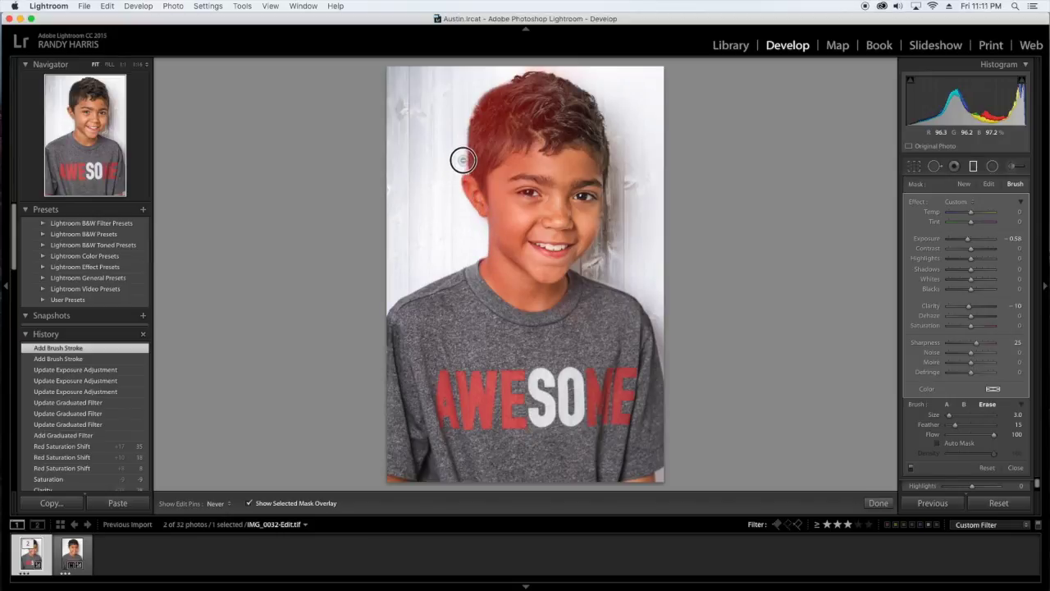
{"action": "left_click", "coordinate": [464, 166]}
{"action": "key", "text": "h"}
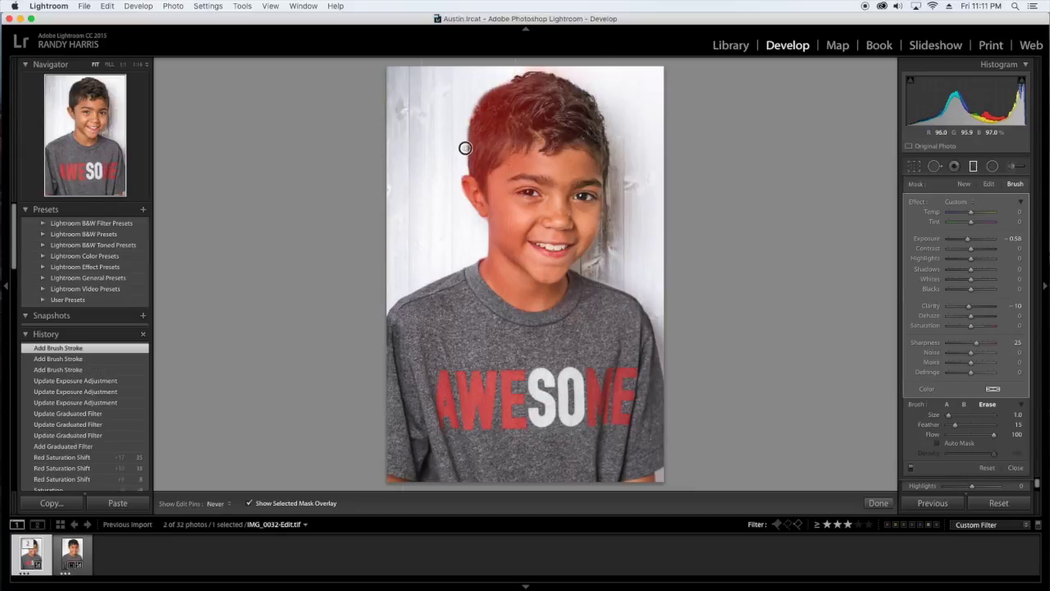
{"action": "key", "text": "h"}
{"action": "left_click_drag", "start_coordinate": [409, 328], "coordinate": [402, 484]}
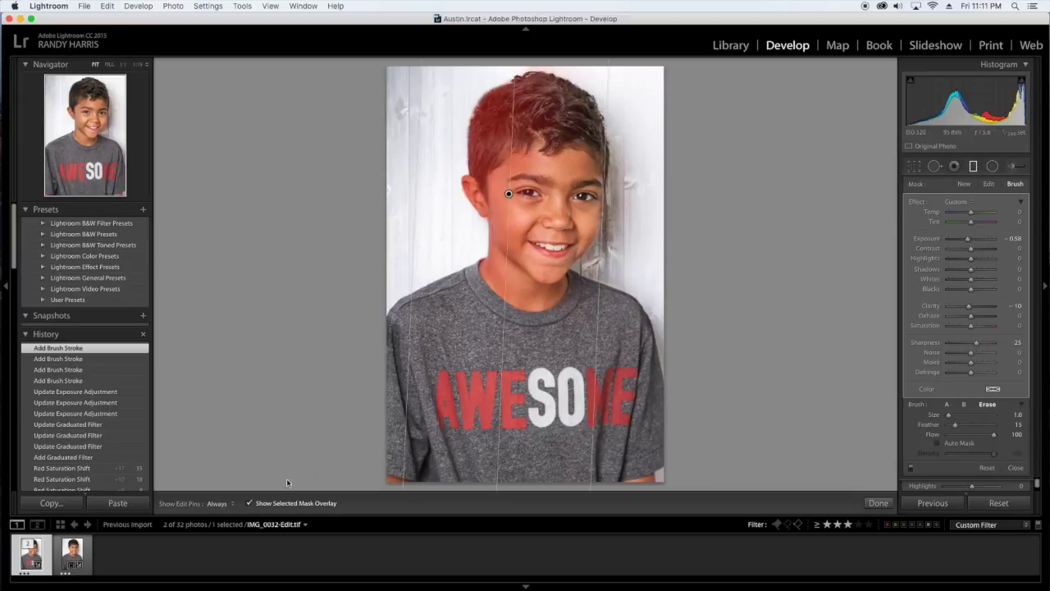
- Compare the photo with the mask overlay off and on, leave it hidden, and close the graduated filter
{"action": "left_click", "coordinate": [249, 504]}
{"action": "left_click", "coordinate": [252, 503]}
{"action": "left_click", "coordinate": [250, 504]}
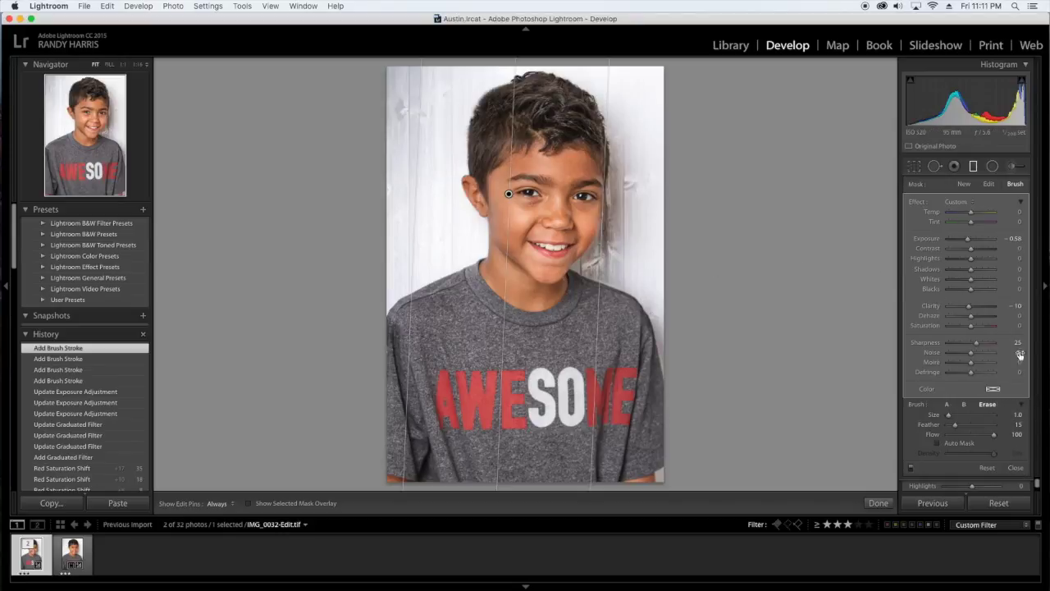
{"action": "left_click", "coordinate": [1016, 468]}
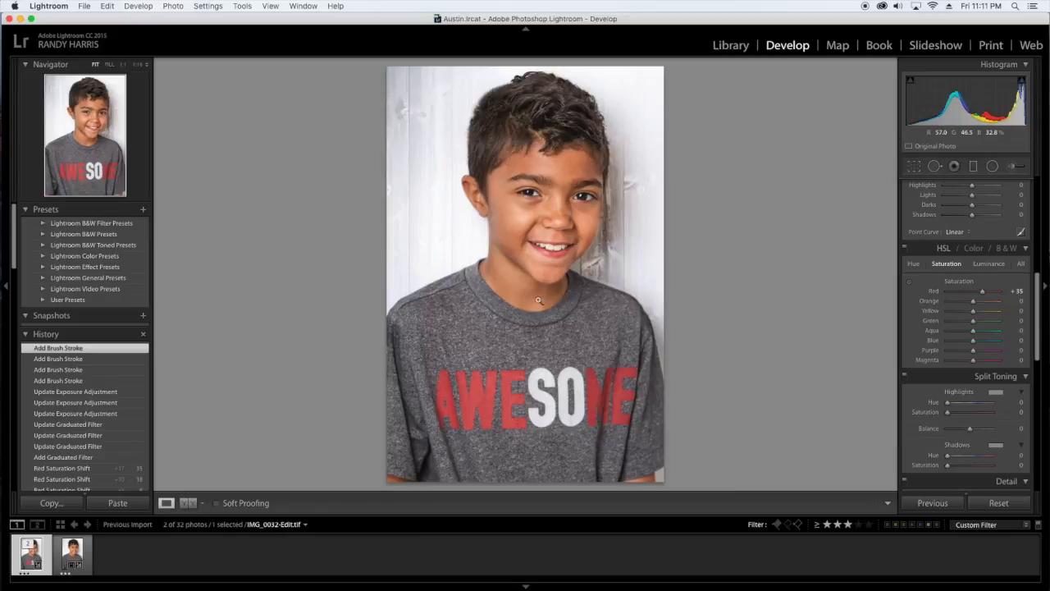
- Paint both of the boy's irises with an adjustment brush using the Iris Enhance effect at size 0.1
{"action": "left_click", "coordinate": [1013, 167]}
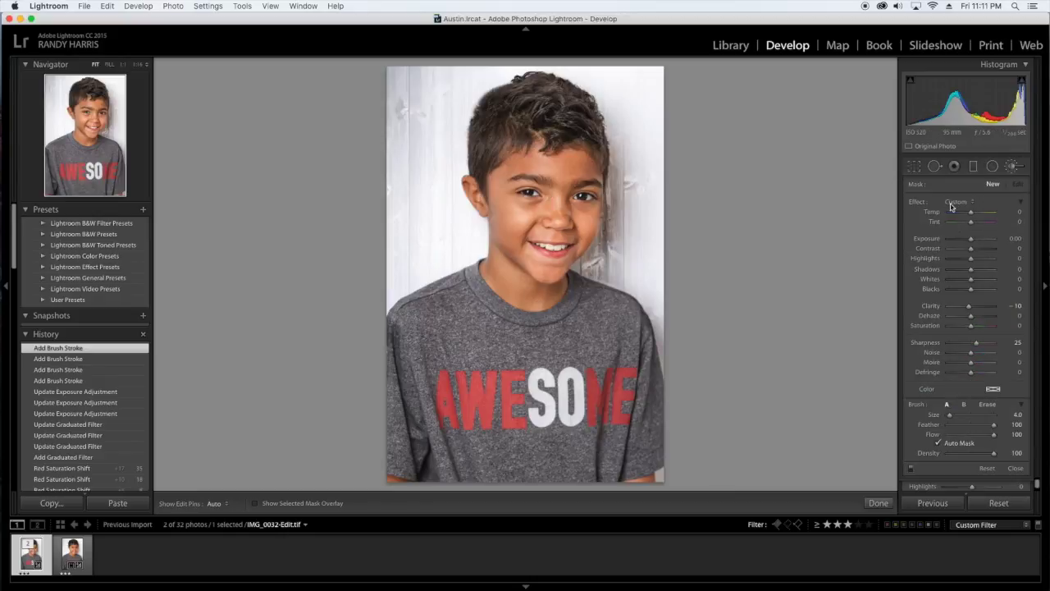
{"action": "double_click", "coordinate": [917, 203]}
{"action": "left_click", "coordinate": [958, 202]}
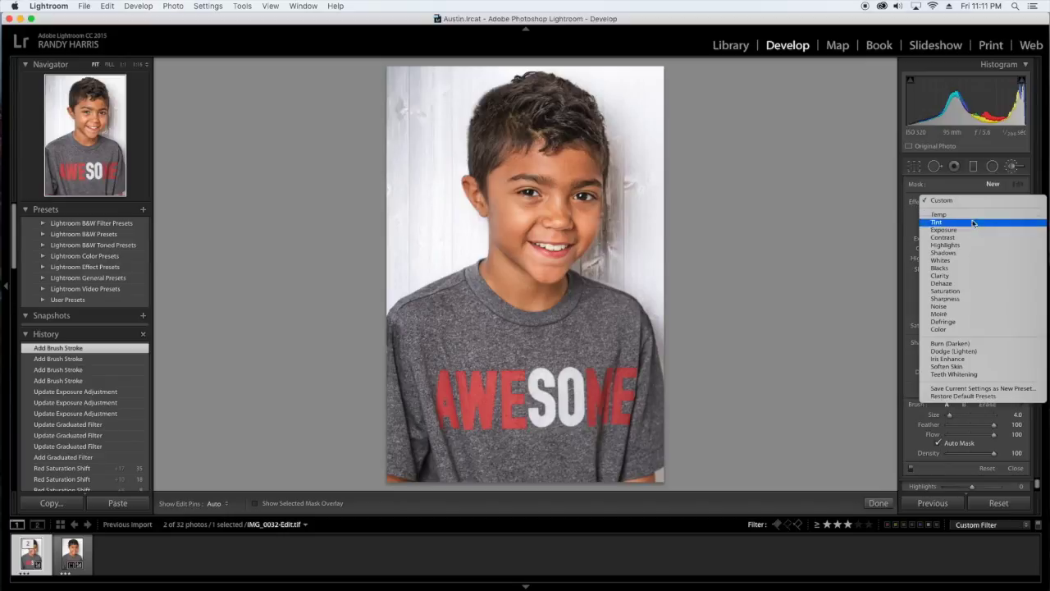
{"action": "left_click", "coordinate": [952, 362]}
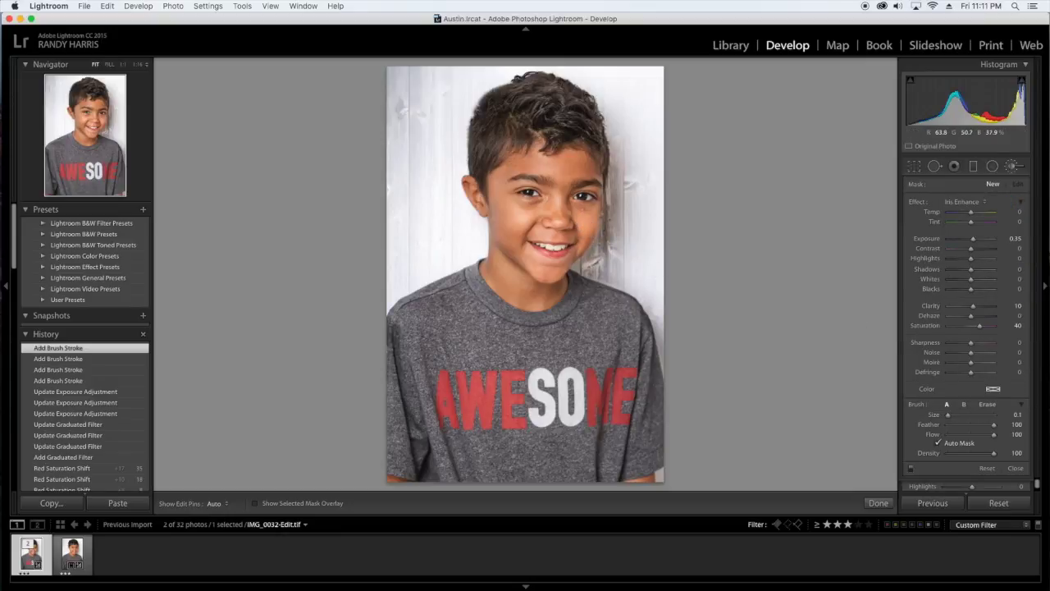
{"action": "left_click", "coordinate": [598, 135]}
{"action": "key", "text": "h"}
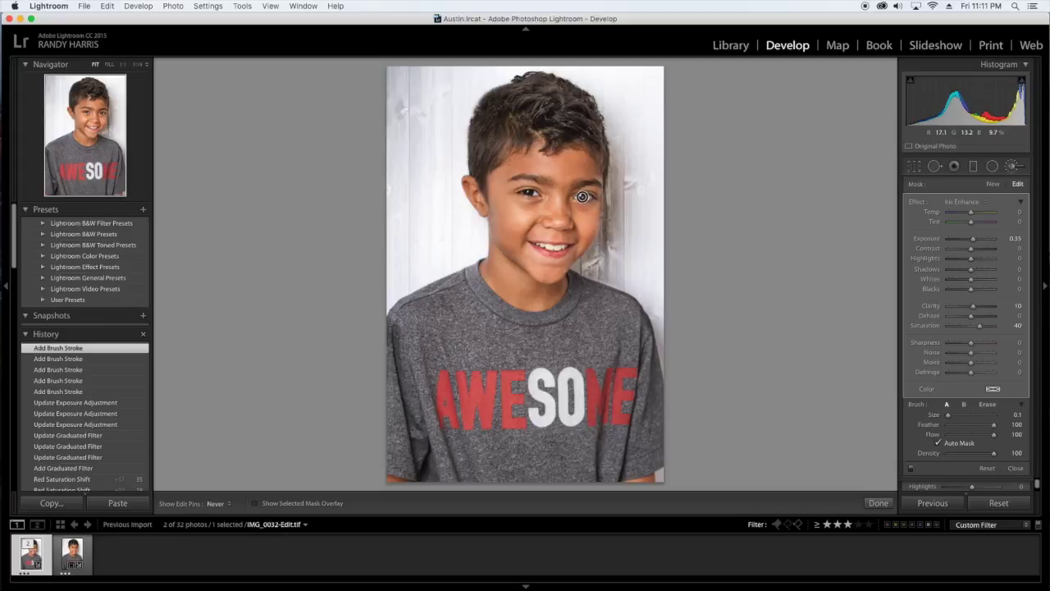
{"action": "key", "text": "h"}
{"action": "key", "text": "h"}
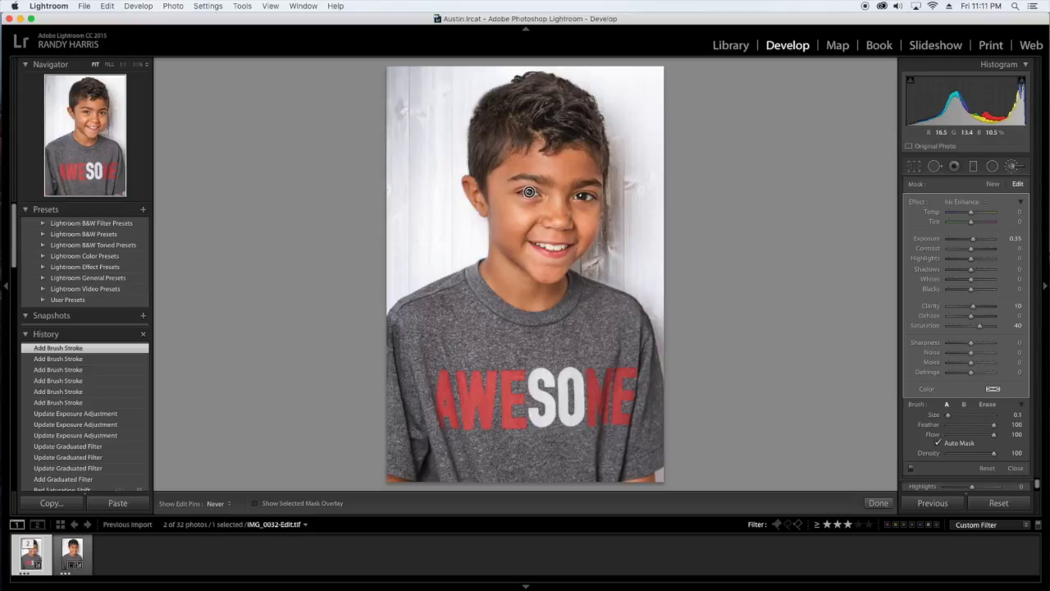
{"action": "left_click", "coordinate": [598, 134]}
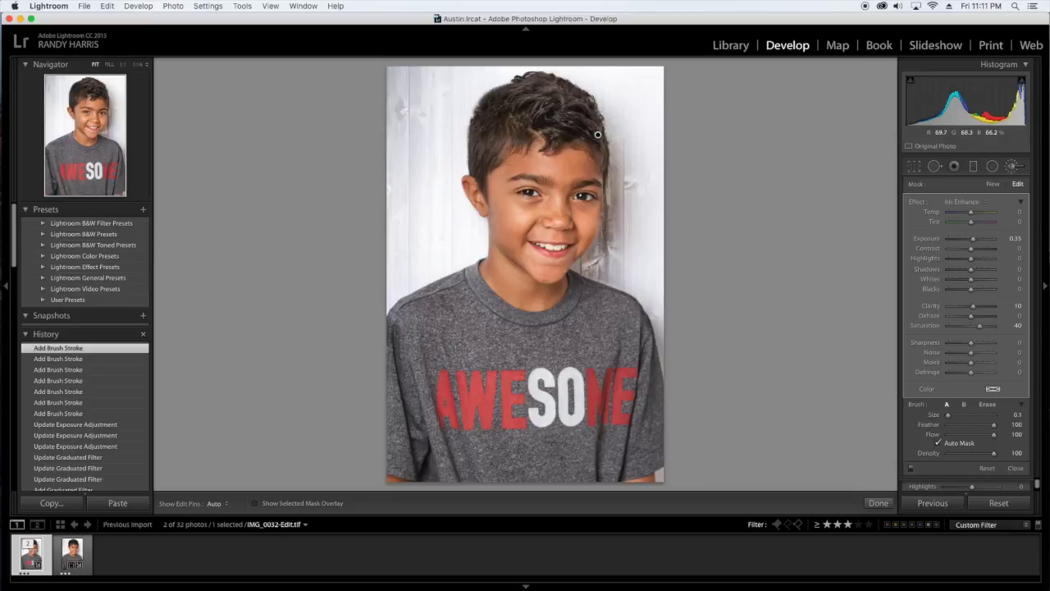
{"action": "key", "text": "Return"}
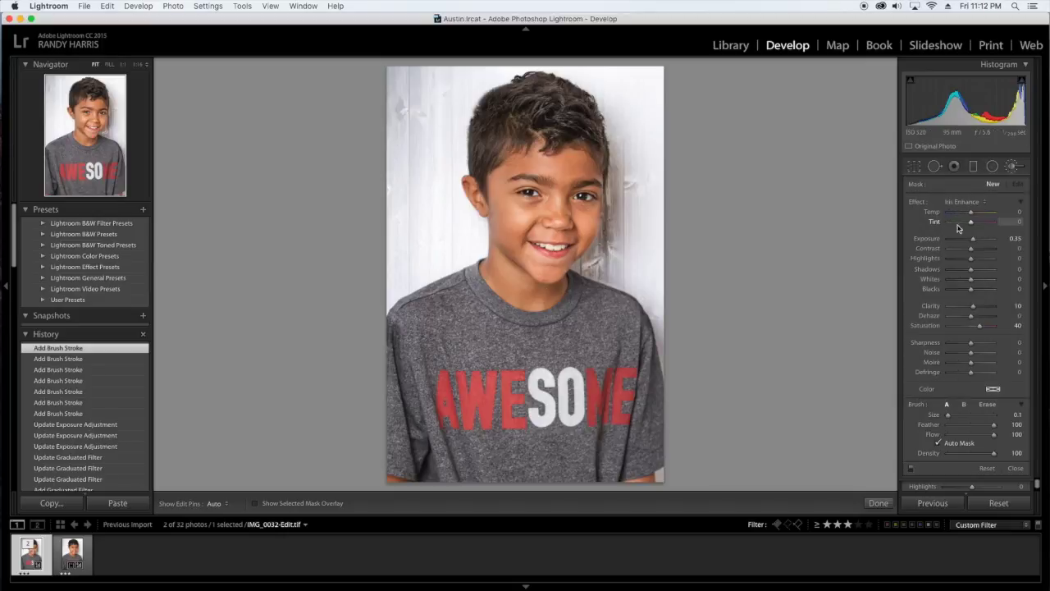
- Paint the face and neck skin with a new Soften Skin brush at size 4.0 and Clarity -10, and close the brush
{"action": "left_click", "coordinate": [965, 202]}
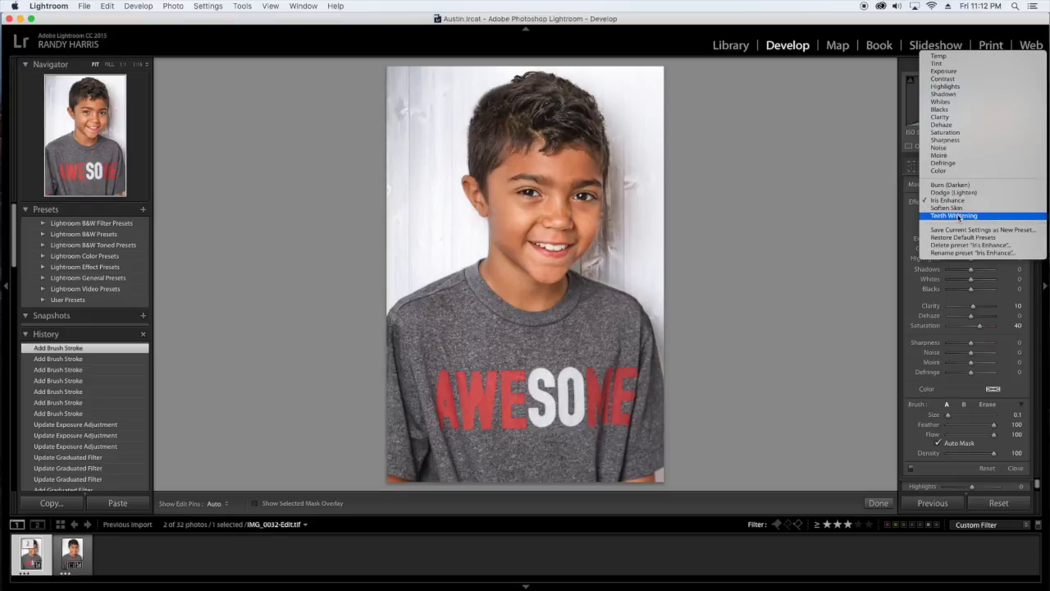
{"action": "left_click", "coordinate": [952, 208]}
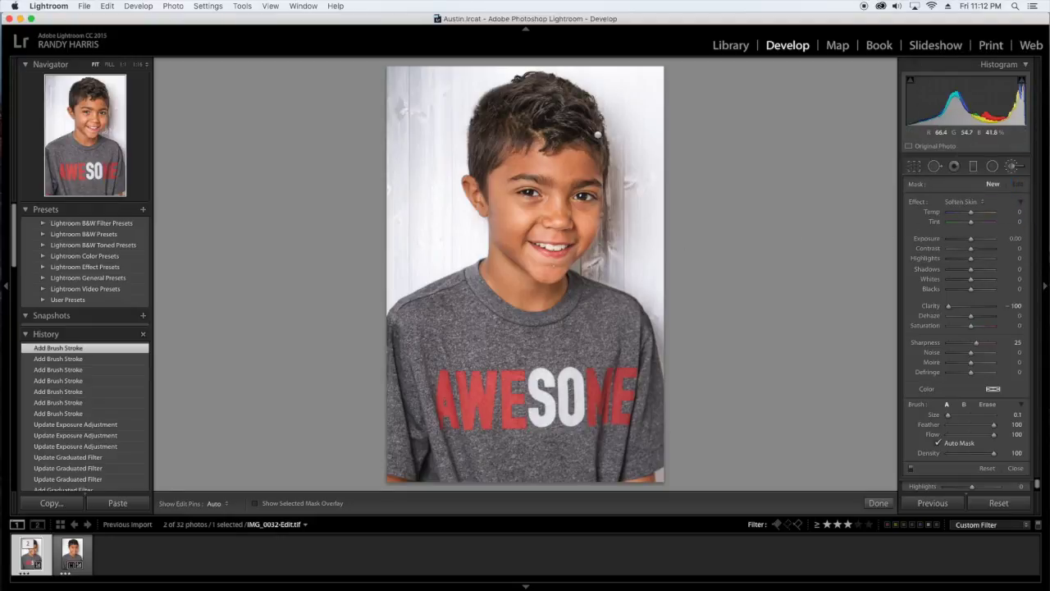
{"action": "scroll", "coordinate": [539, 259], "scroll_direction": "up", "scroll_amount": 3}
{"action": "left_click", "coordinate": [1021, 308]}
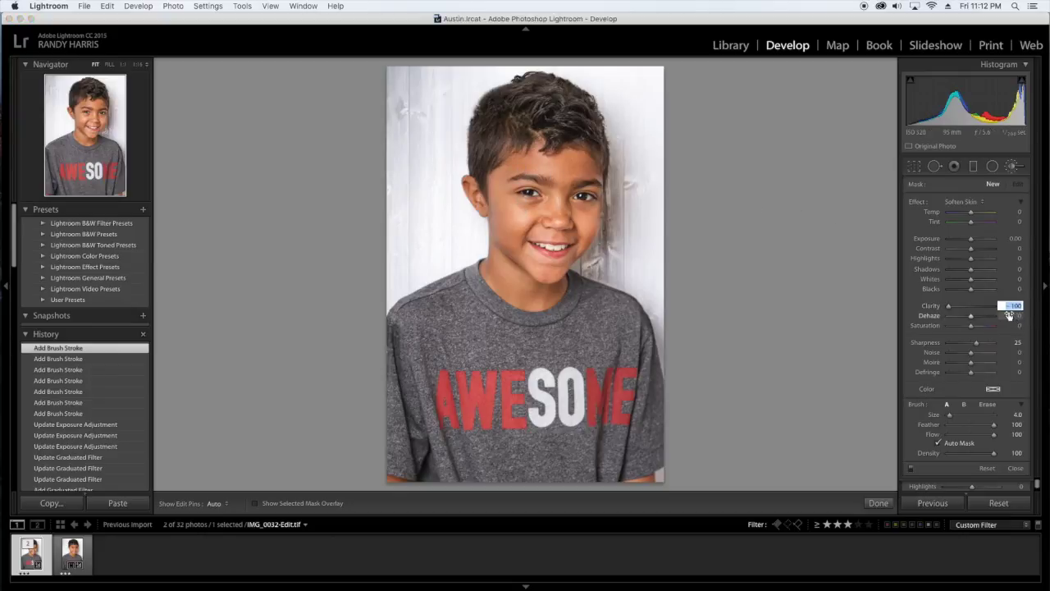
{"action": "type", "text": "-1"}
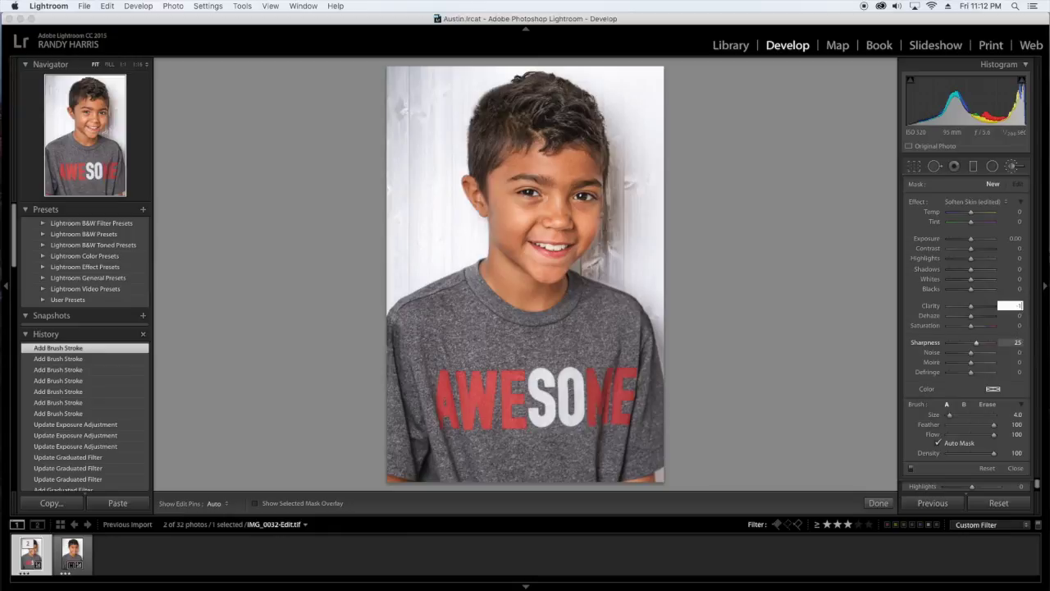
{"action": "type", "text": "0"}
{"action": "key", "text": "Return"}
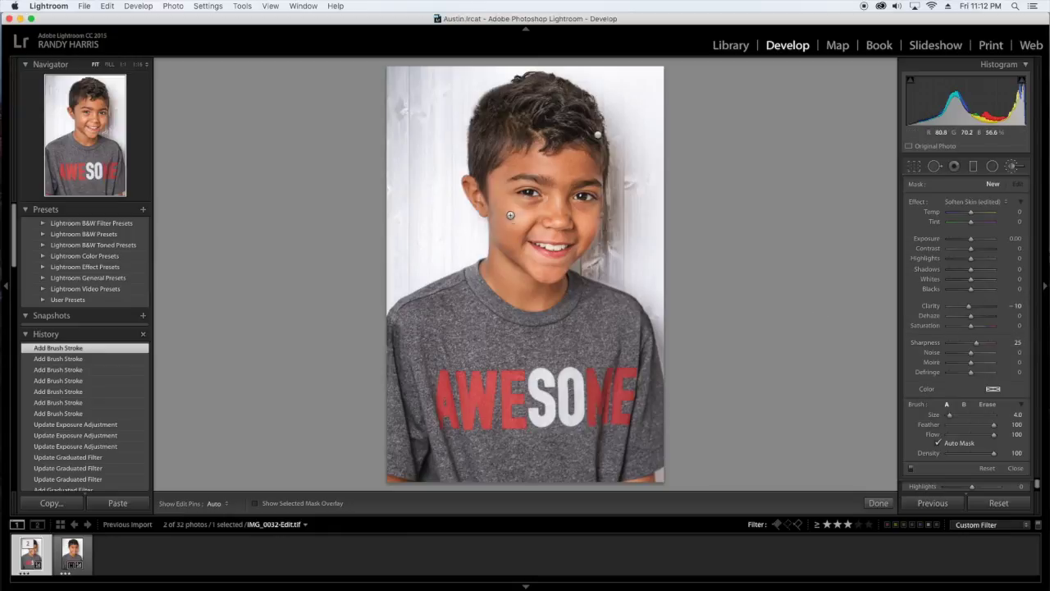
{"action": "key", "text": "h"}
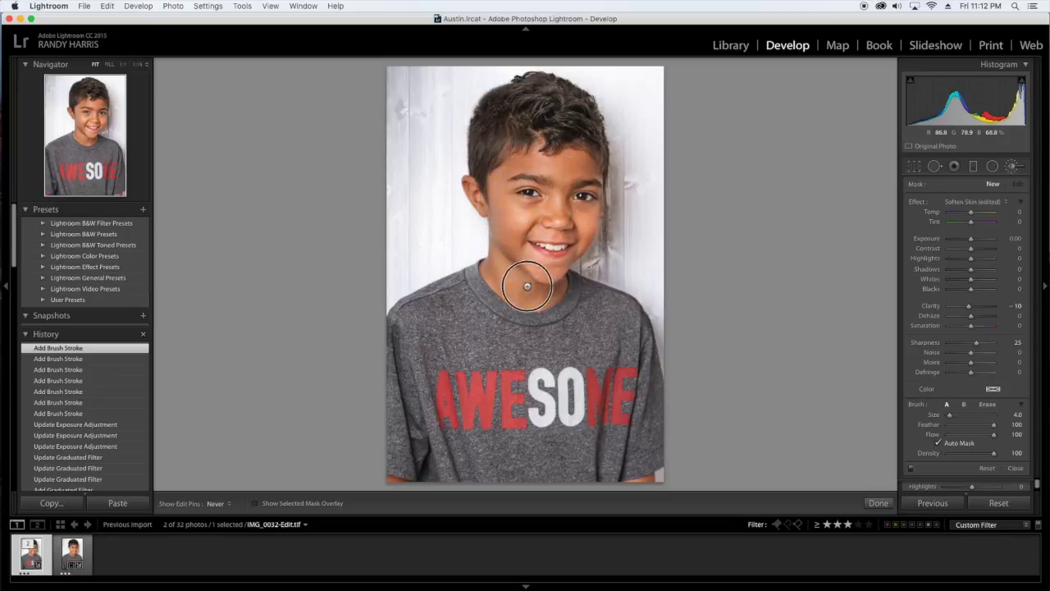
{"action": "mouse_move", "coordinate": [566, 264]}
{"action": "left_mouse_down"}
{"action": "mouse_move", "coordinate": [528, 286]}
{"action": "mouse_move", "coordinate": [513, 277]}
{"action": "left_mouse_up"}
{"action": "left_click", "coordinate": [1015, 467]}
- Sharpen the photo with Amount 33, Detail 34 and Masking 61, checking the effect on the boy's face
{"action": "left_click_drag", "start_coordinate": [1039, 310], "coordinate": [1039, 365]}
{"action": "left_click", "coordinate": [962, 331]}
{"action": "left_click", "coordinate": [123, 64]}
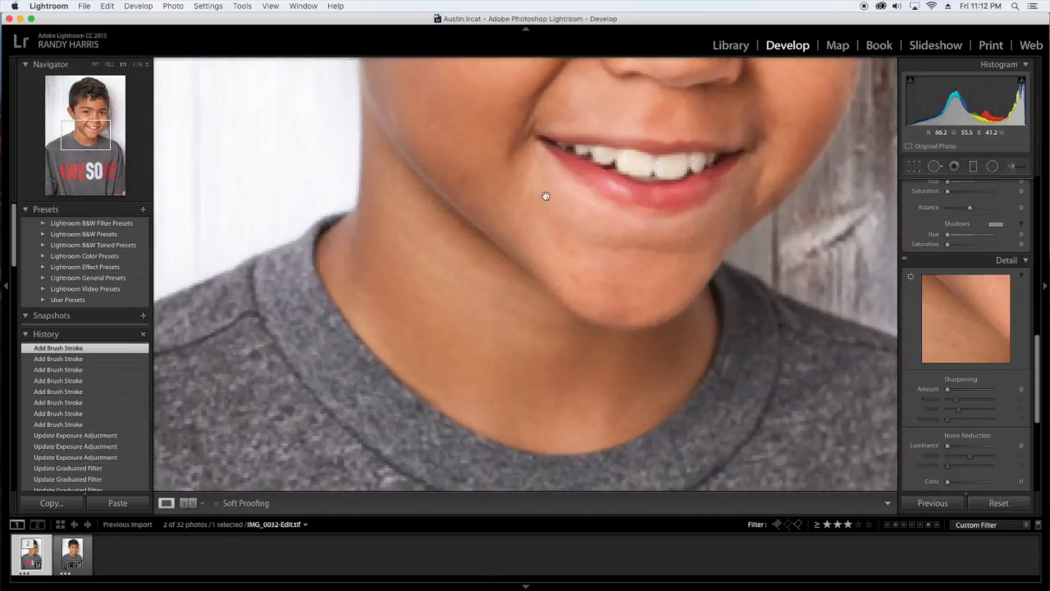
{"action": "left_click_drag", "start_coordinate": [546, 190], "coordinate": [556, 422]}
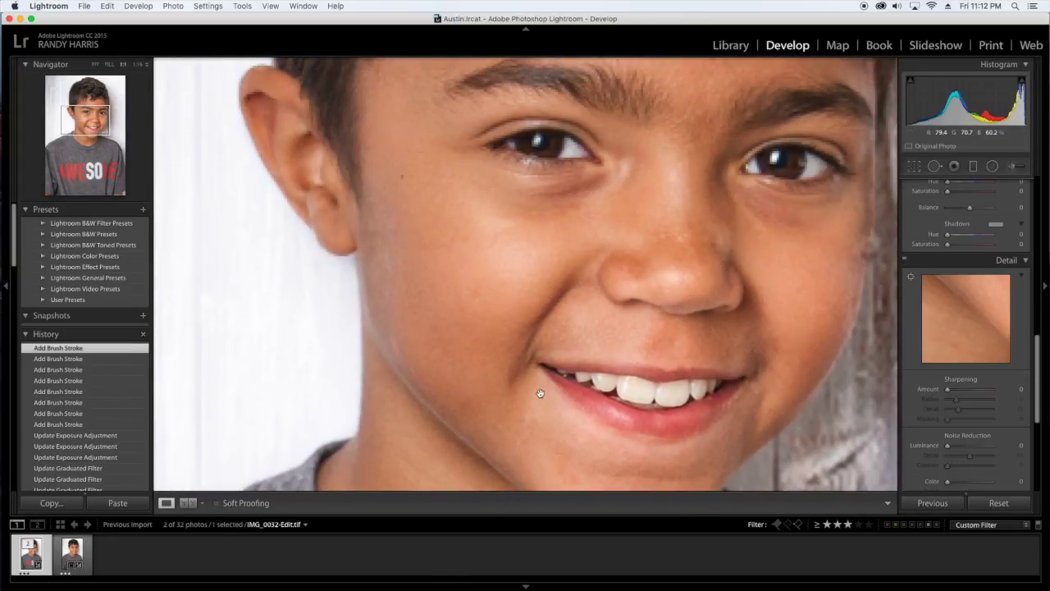
{"action": "key", "text": "alt"}
{"action": "left_click_drag", "start_coordinate": [948, 392], "coordinate": [965, 409]}
{"action": "key", "text": "alt"}
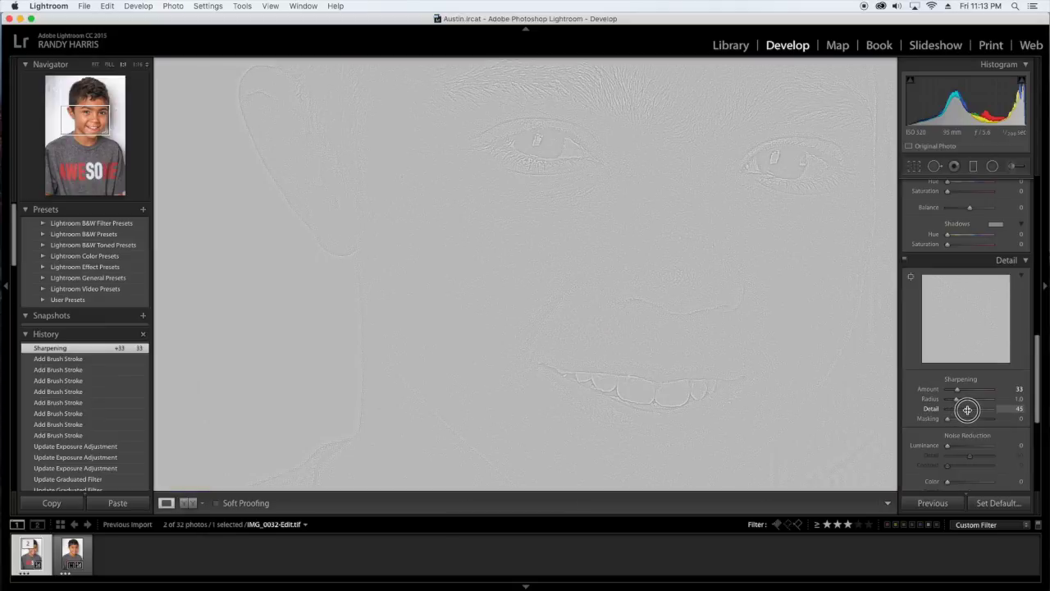
{"action": "mouse_move", "coordinate": [961, 409]}
{"action": "left_mouse_down"}
{"action": "mouse_move", "coordinate": [947, 419]}
{"action": "mouse_move", "coordinate": [974, 420]}
{"action": "left_mouse_up"}
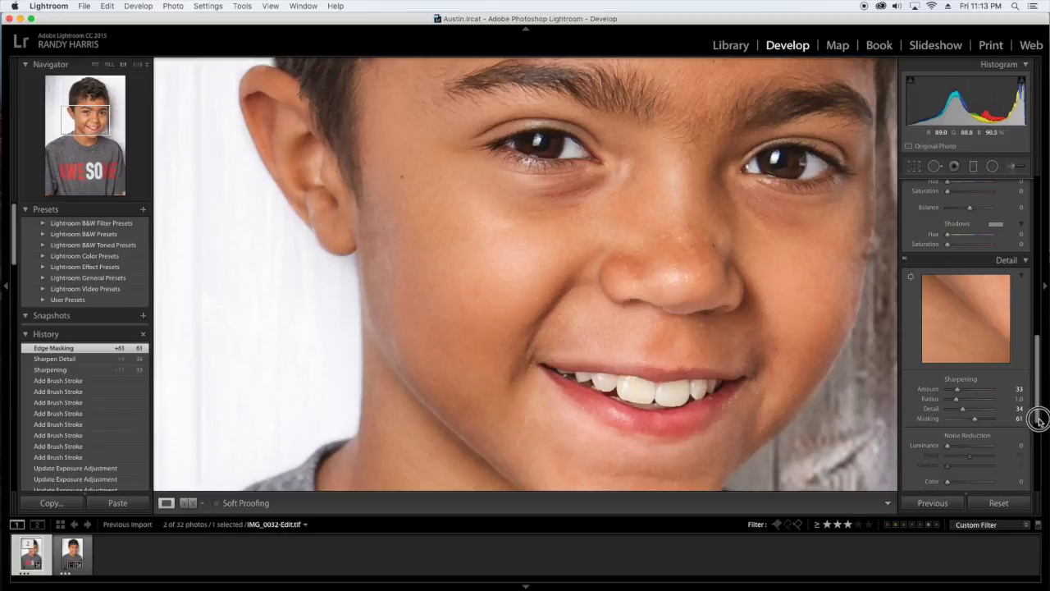
- Set the photo's luminance noise reduction to 5
{"action": "left_click", "coordinate": [1021, 445]}
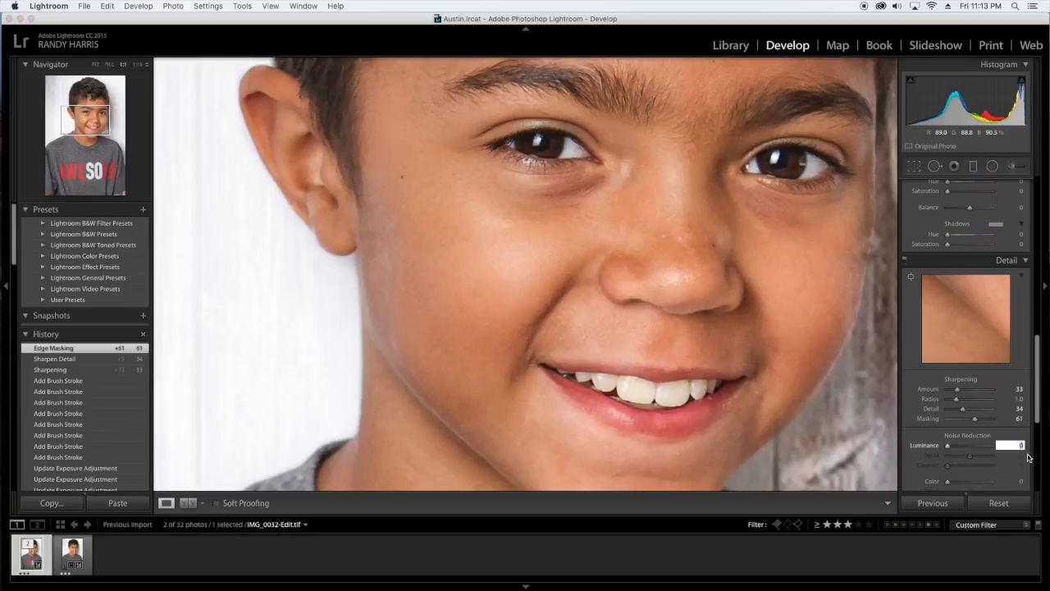
{"action": "type", "text": "3"}
{"action": "key", "text": "Return"}
{"action": "left_click_drag", "start_coordinate": [1038, 391], "coordinate": [1035, 443]}
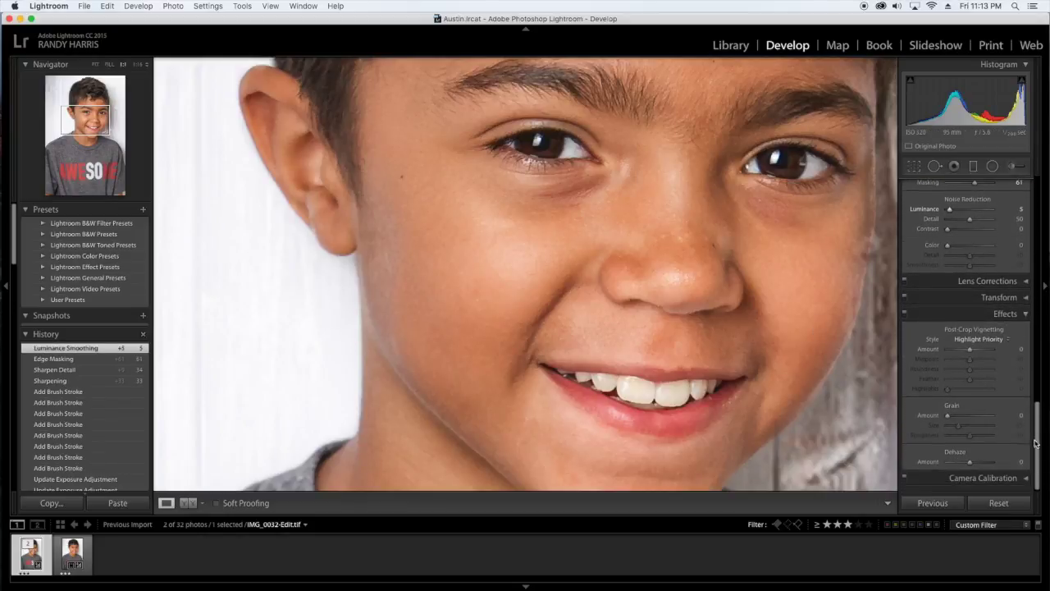
{"action": "left_click", "coordinate": [96, 65]}
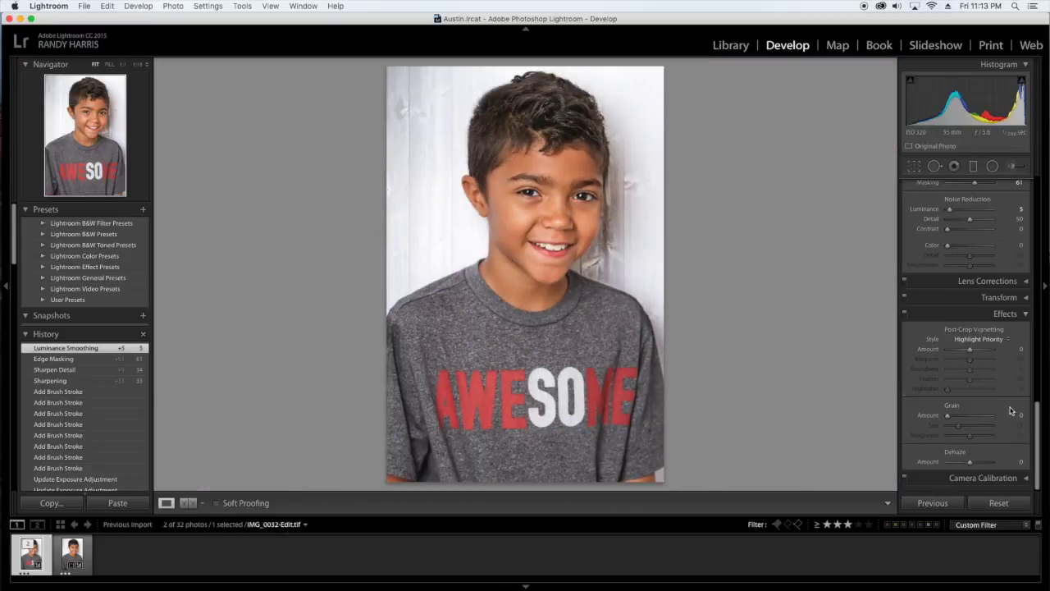
- Darken the photo's edges with a post-crop vignette Amount of -16 and set the overall exposure to +0.20
{"action": "left_click_drag", "start_coordinate": [971, 351], "coordinate": [967, 354]}
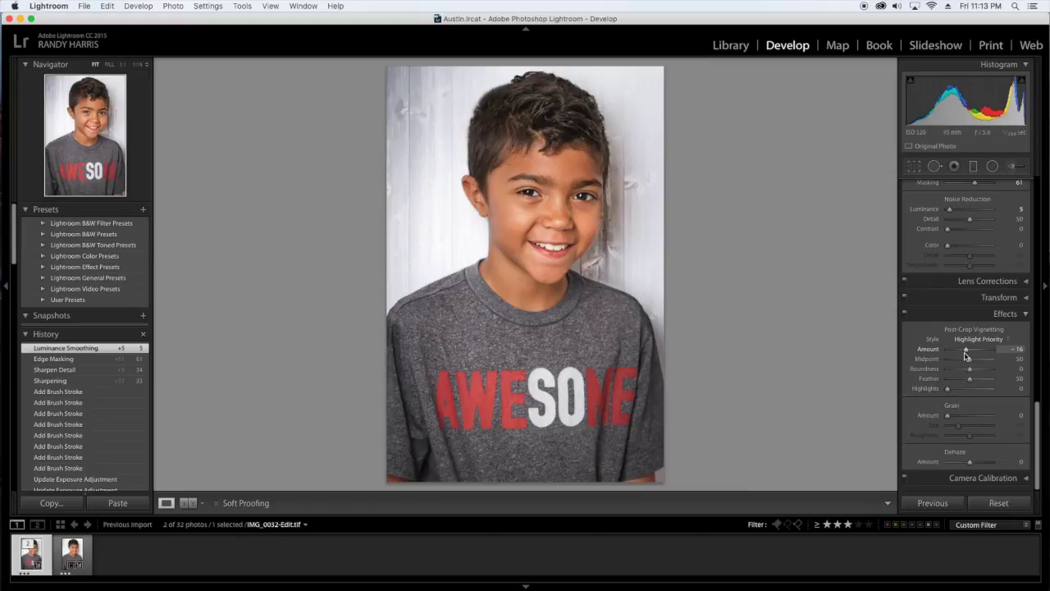
{"action": "left_click_drag", "start_coordinate": [1037, 420], "coordinate": [1047, 179]}
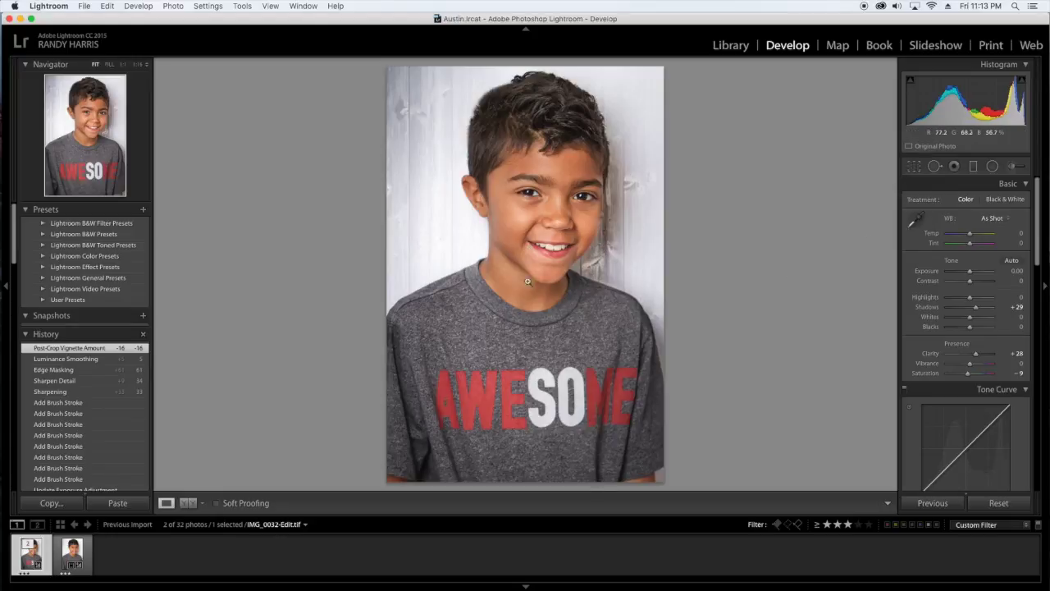
{"action": "left_click", "coordinate": [1016, 271]}
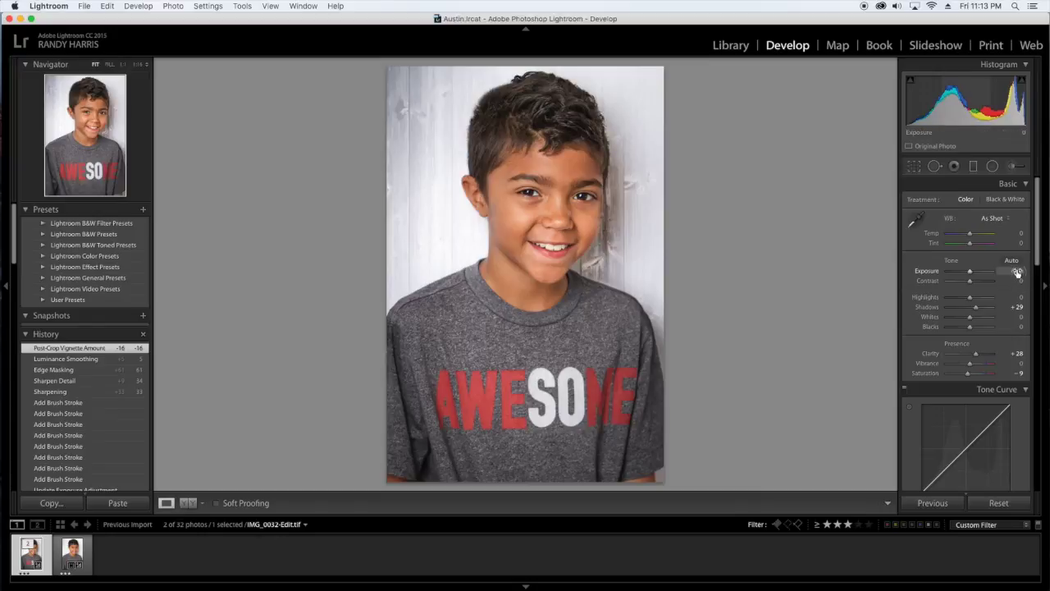
{"action": "type", "text": ".2"}
{"action": "key", "text": "Return"}
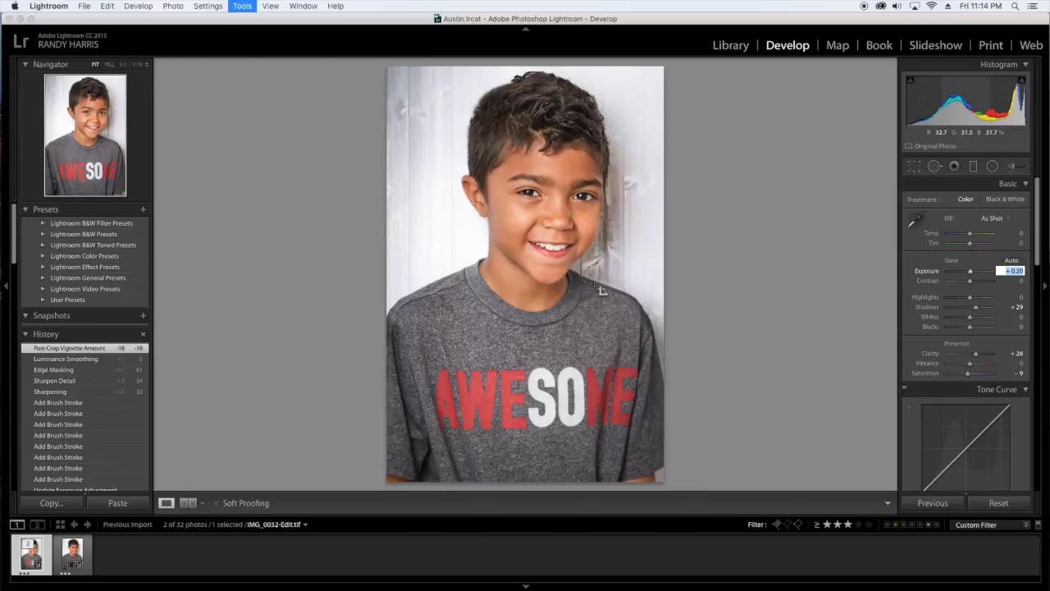
- Crop the photo to the 4 x 5 / 8 x 10 aspect, shifting the image slightly down in the frame and straightening it to 0.32
{"action": "key", "text": "r"}
{"action": "left_click", "coordinate": [1005, 202]}
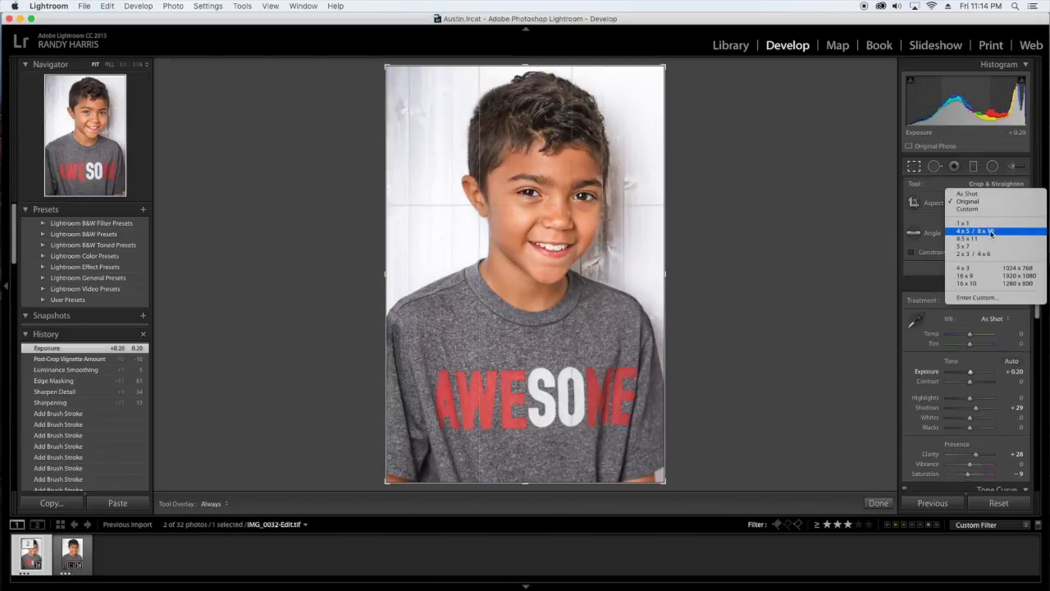
{"action": "left_click", "coordinate": [985, 230]}
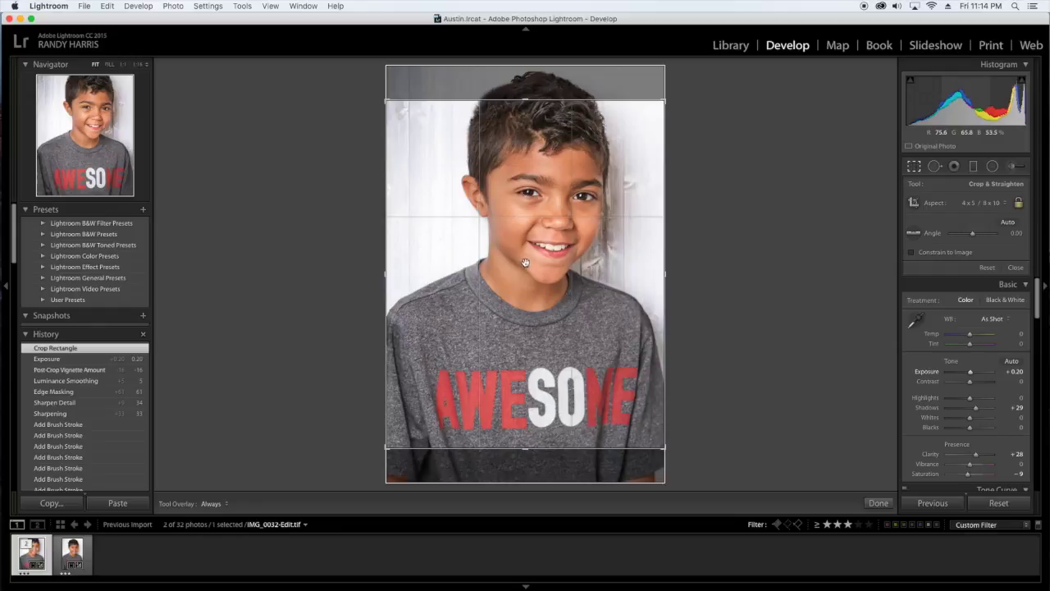
{"action": "left_click_drag", "start_coordinate": [586, 225], "coordinate": [583, 236]}
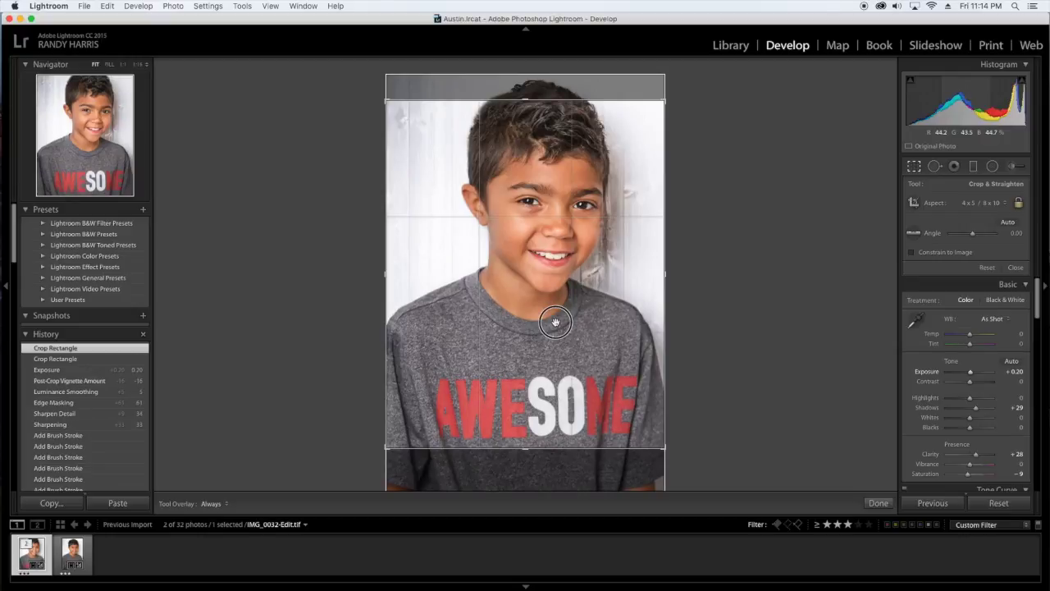
{"action": "left_click", "coordinate": [540, 117]}
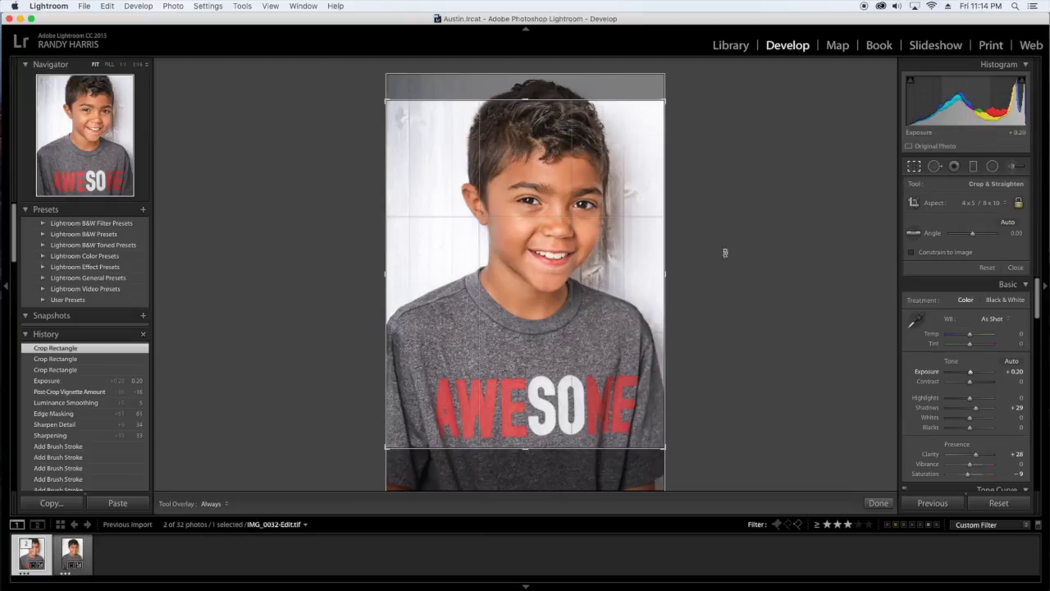
{"action": "left_click_drag", "start_coordinate": [710, 263], "coordinate": [710, 264]}
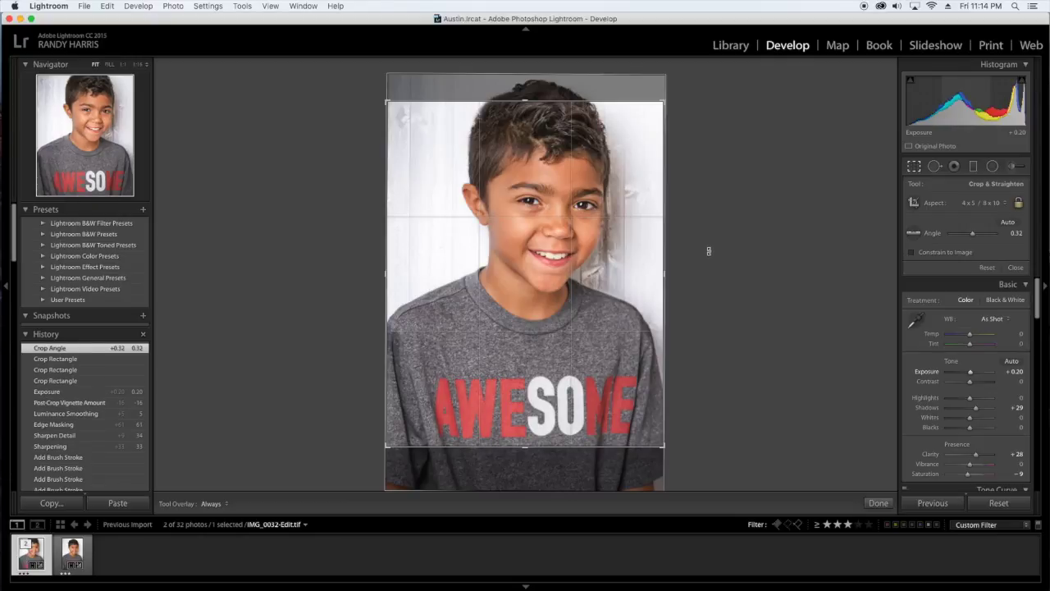
{"action": "key", "text": "Return"}
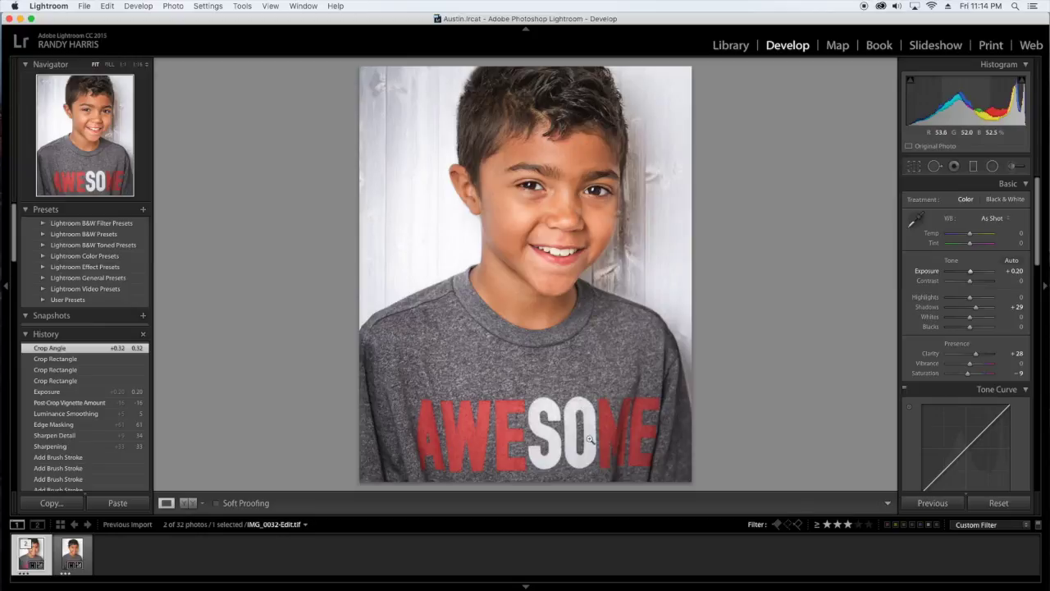
- Compare the finished portrait side by side with the original photo in the Library's Compare view
{"action": "left_click", "coordinate": [268, 7]}
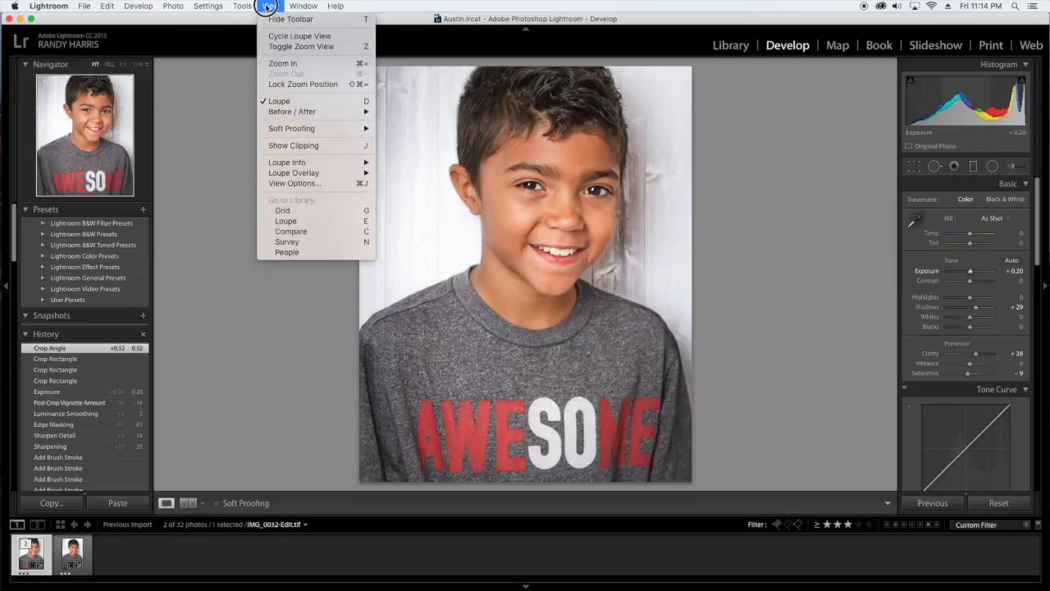
{"action": "left_click", "coordinate": [295, 233]}
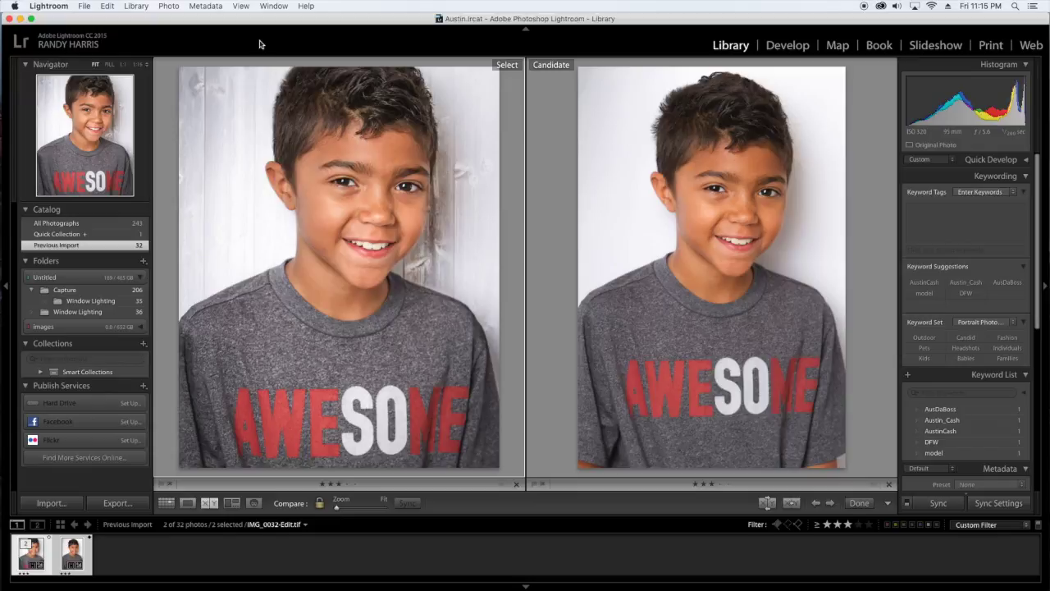
{"action": "left_click", "coordinate": [245, 7]}
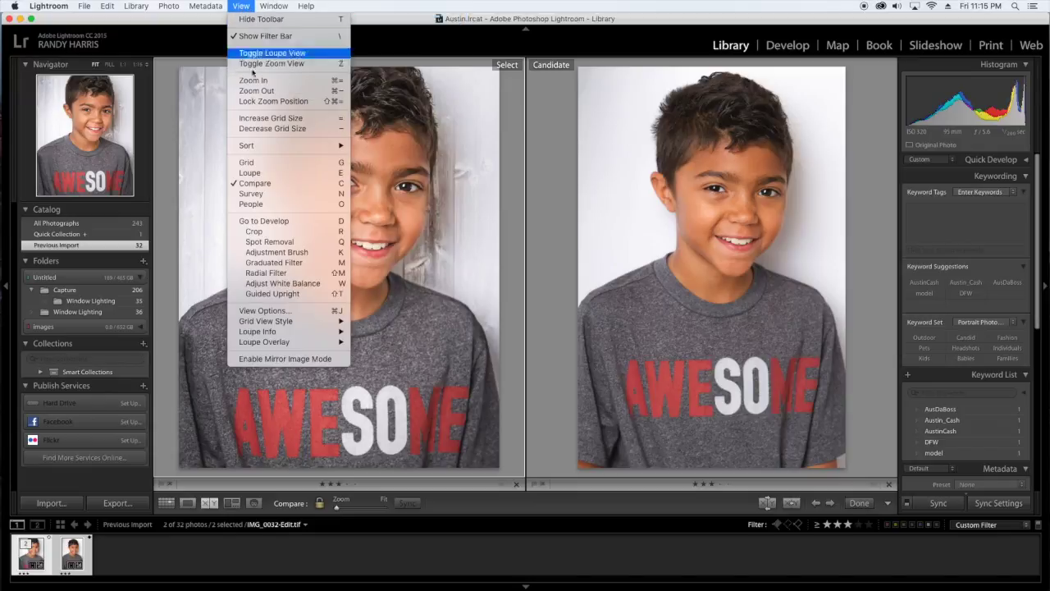
{"action": "left_click", "coordinate": [259, 184]}
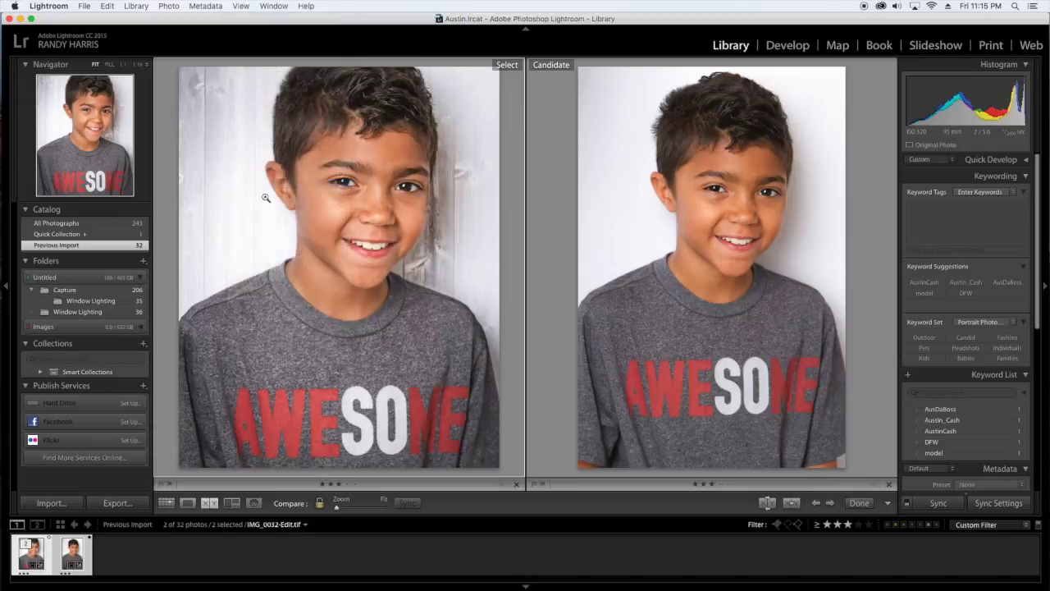